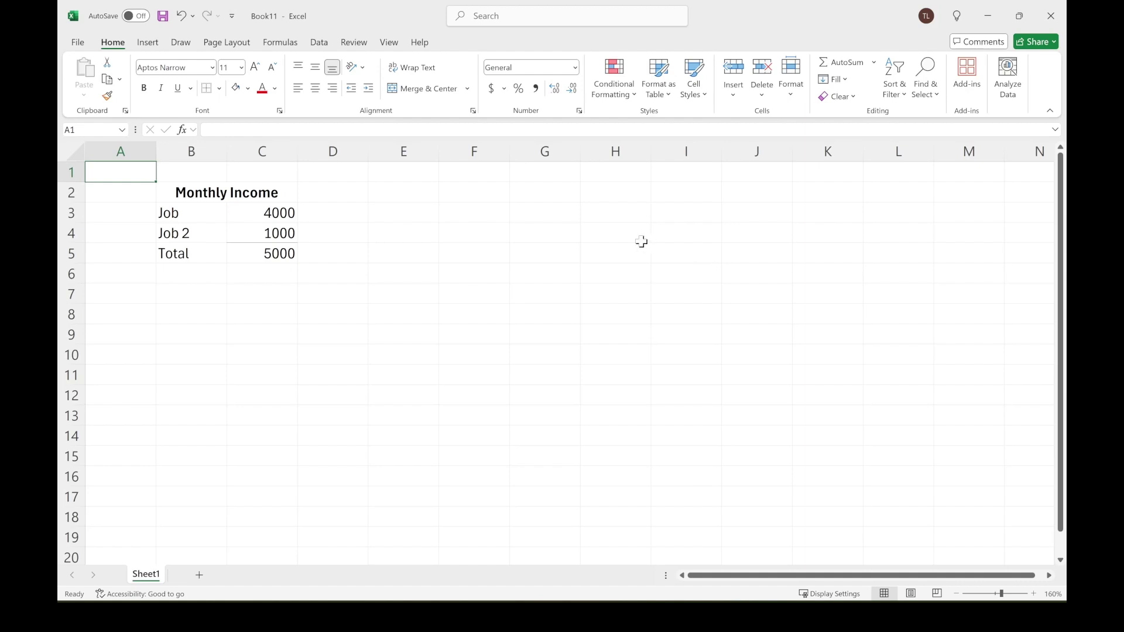
Select and deselect the Monthly Income table, then pick cells below it
drag(256, 195, 256, 253)
click(619, 307)
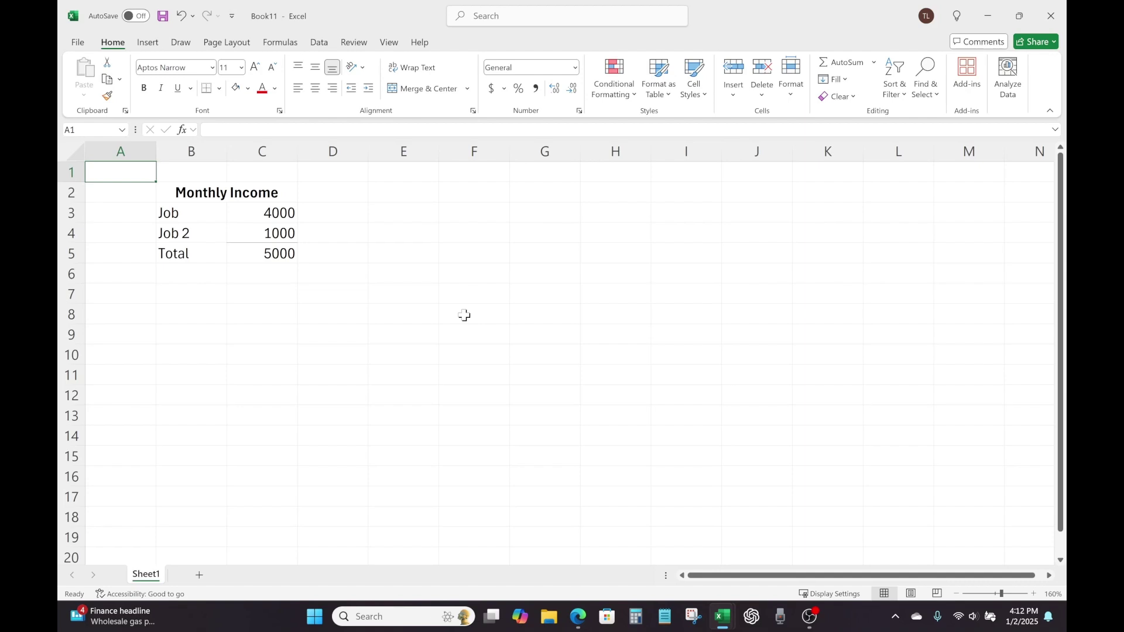
drag(223, 198, 217, 246)
click(448, 287)
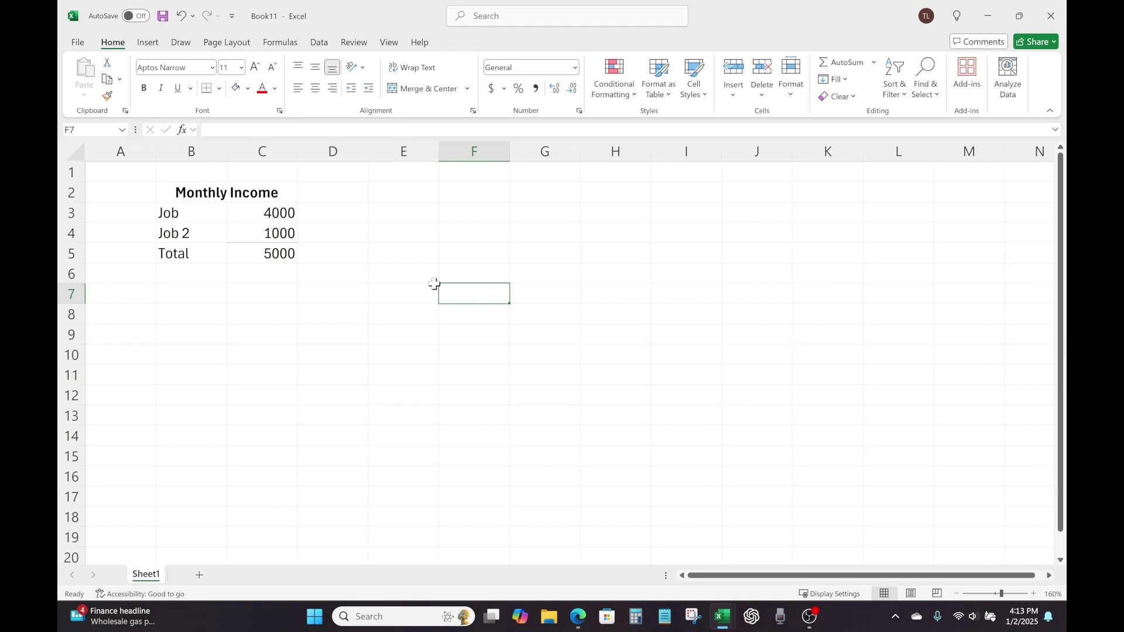
click(202, 315)
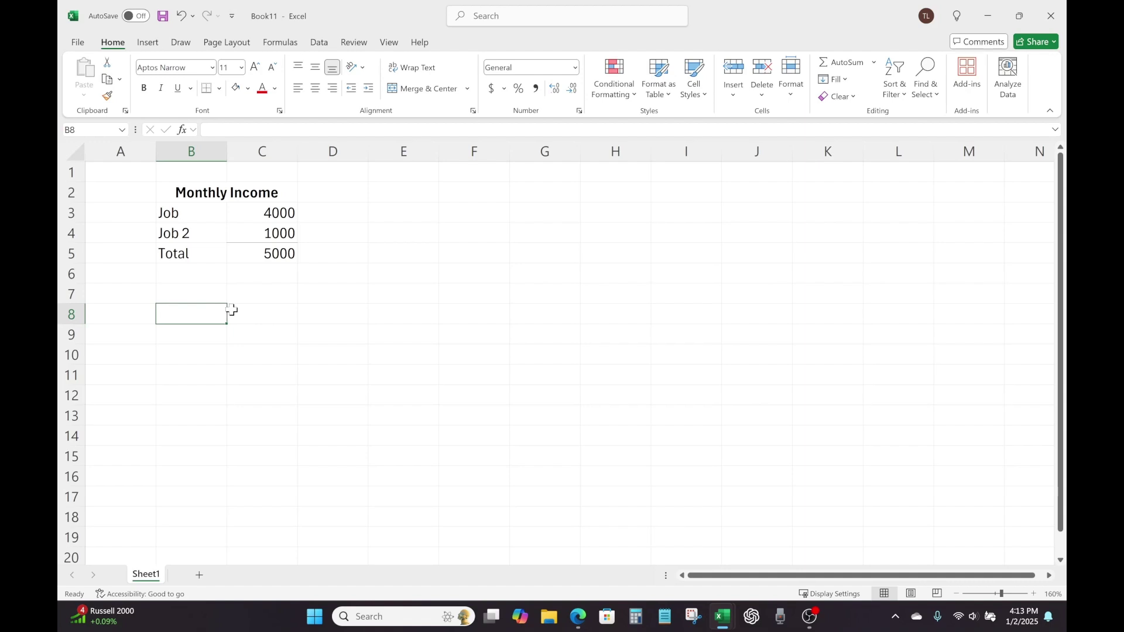
click(206, 275)
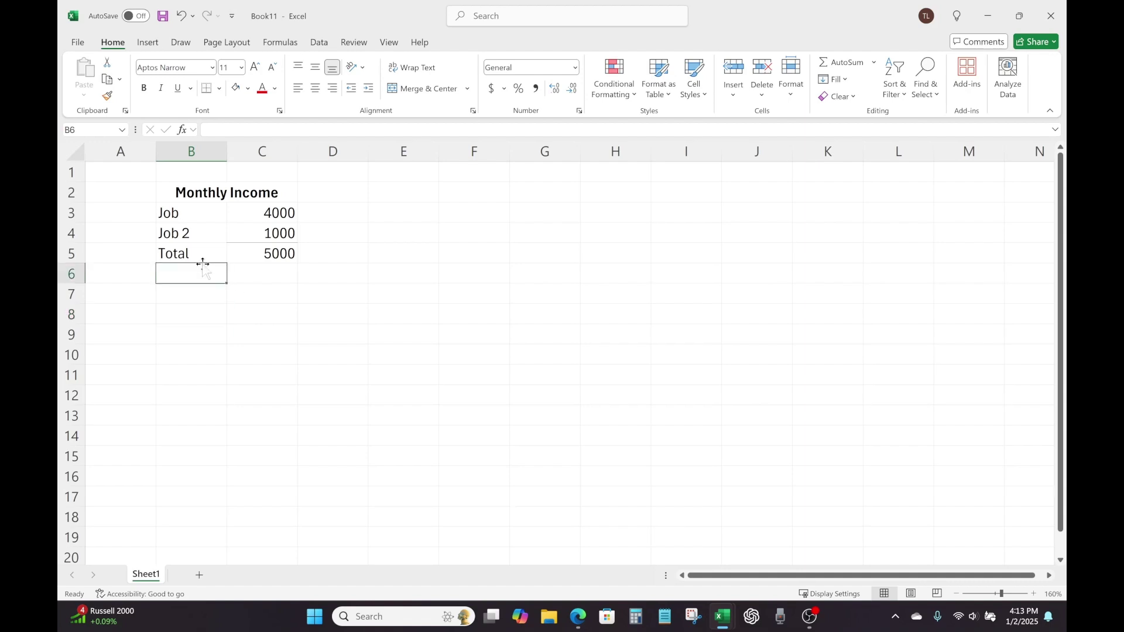
Enter 'Monthly Expenses' in B8, bold, merged and centred across B8:C8
click(197, 316)
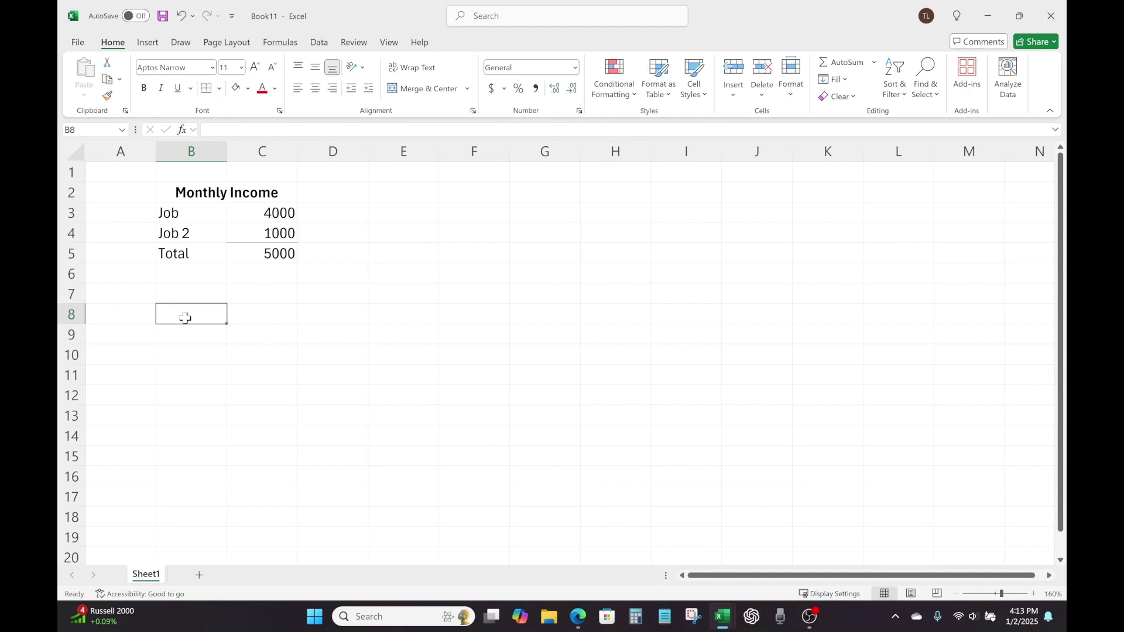
text(Monthly )
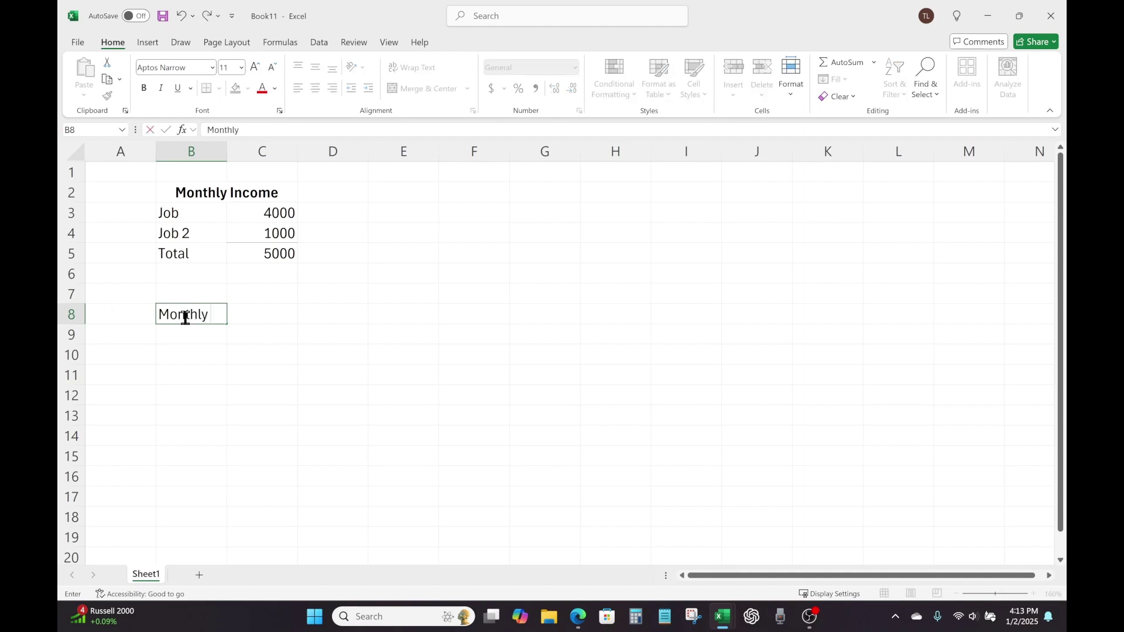
text(Expenses)
key(Return)
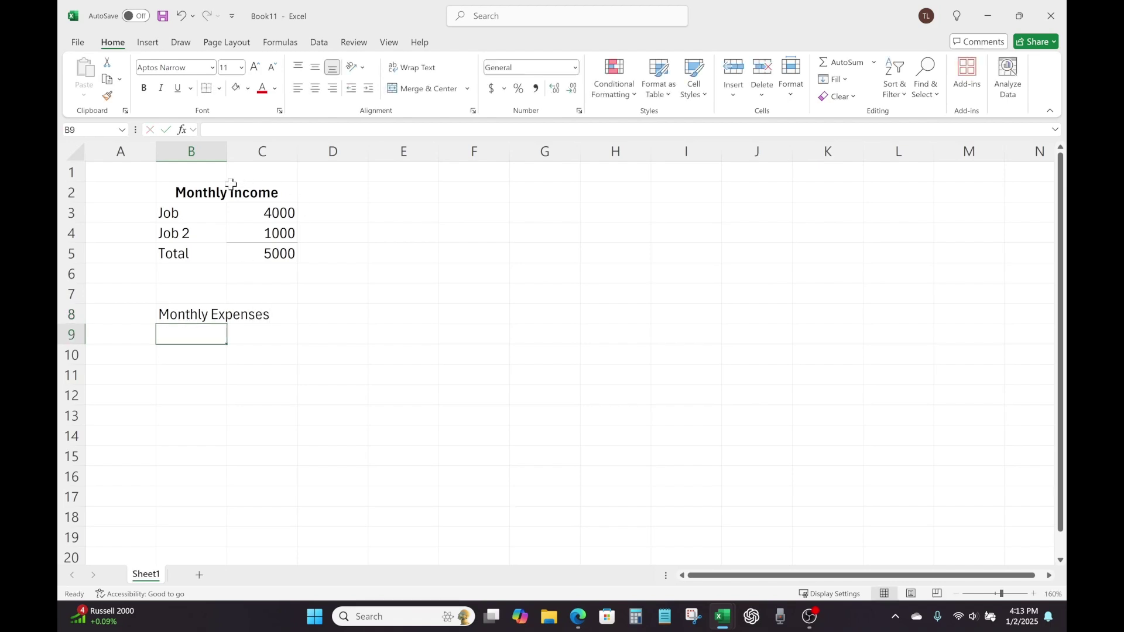
drag(176, 313, 239, 315)
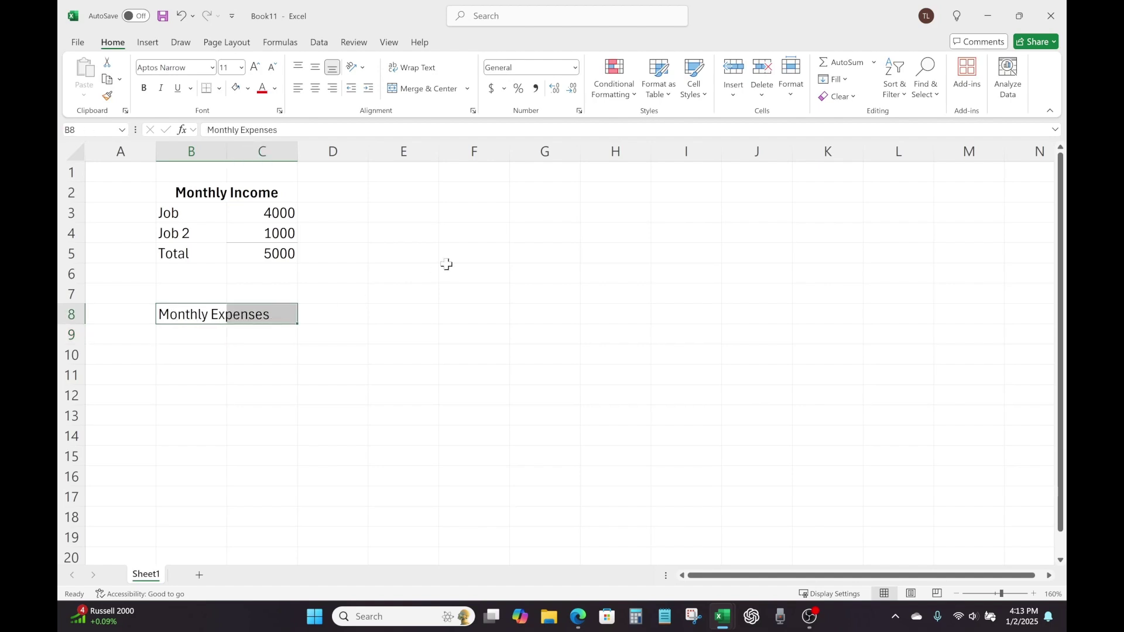
click(416, 88)
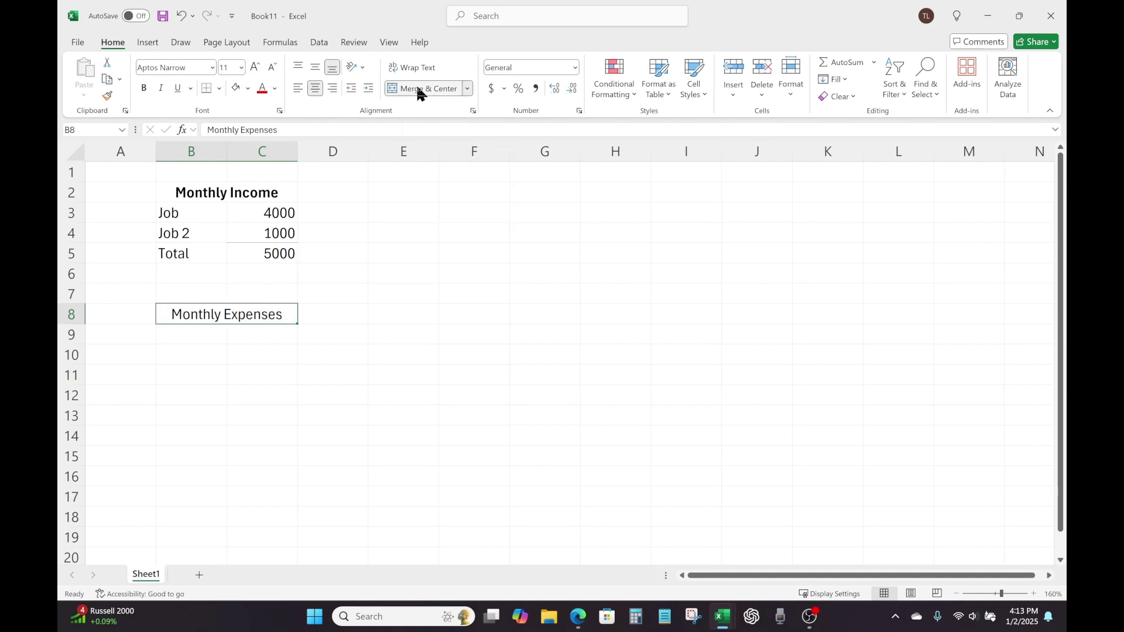
click(143, 89)
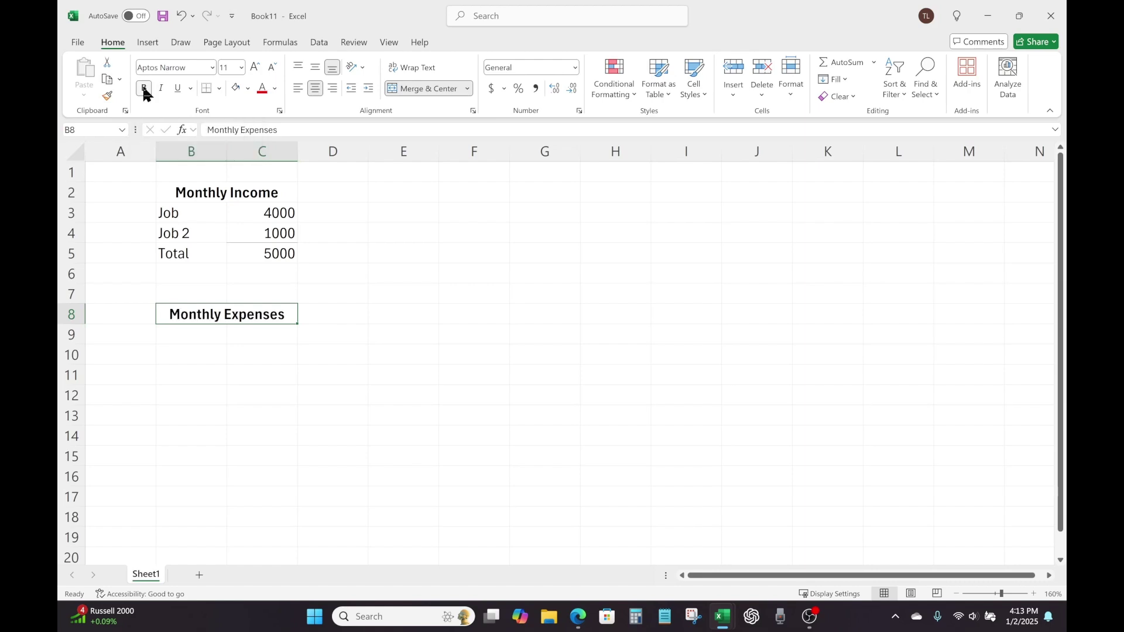
key(Return)
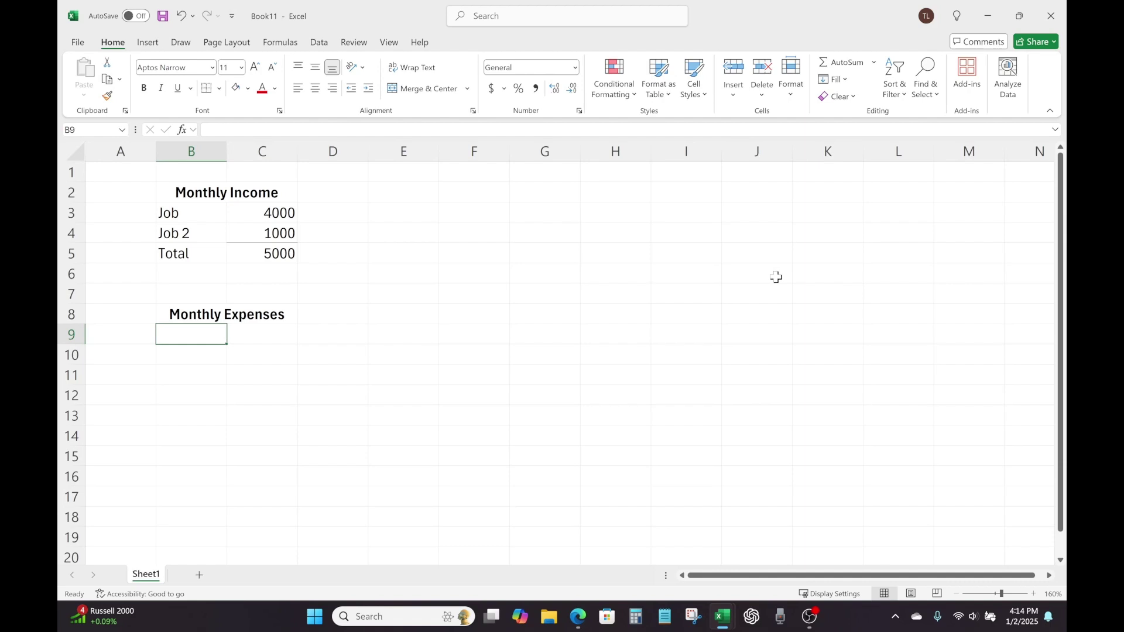
Add expense rows Rent 1500 and Utilities 400
text(Re)
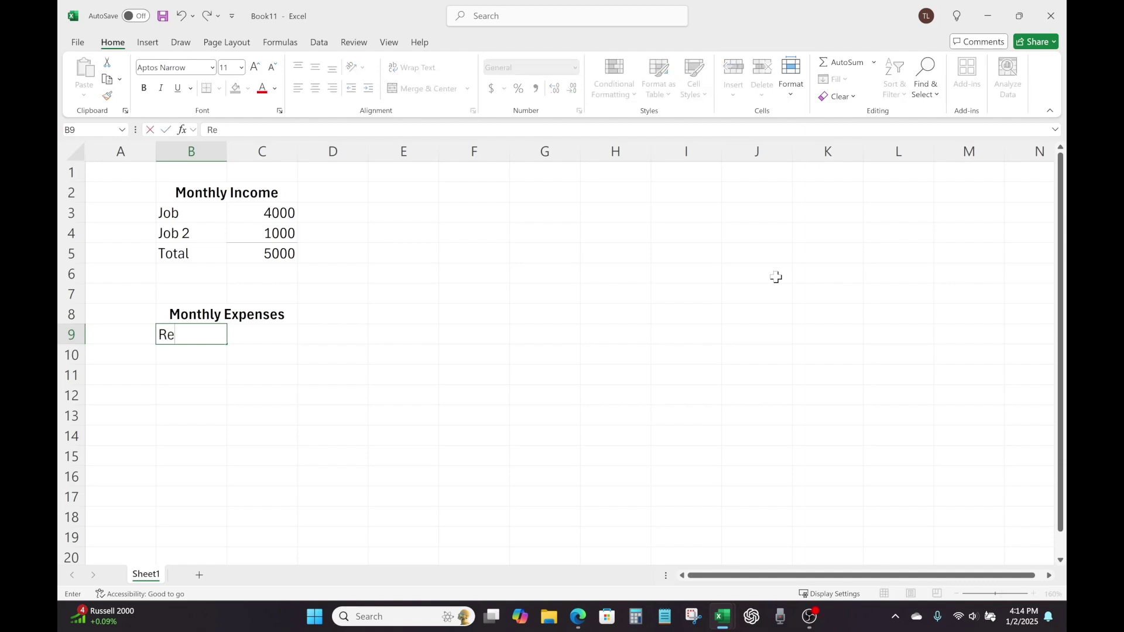
text(nt)
key(Tab)
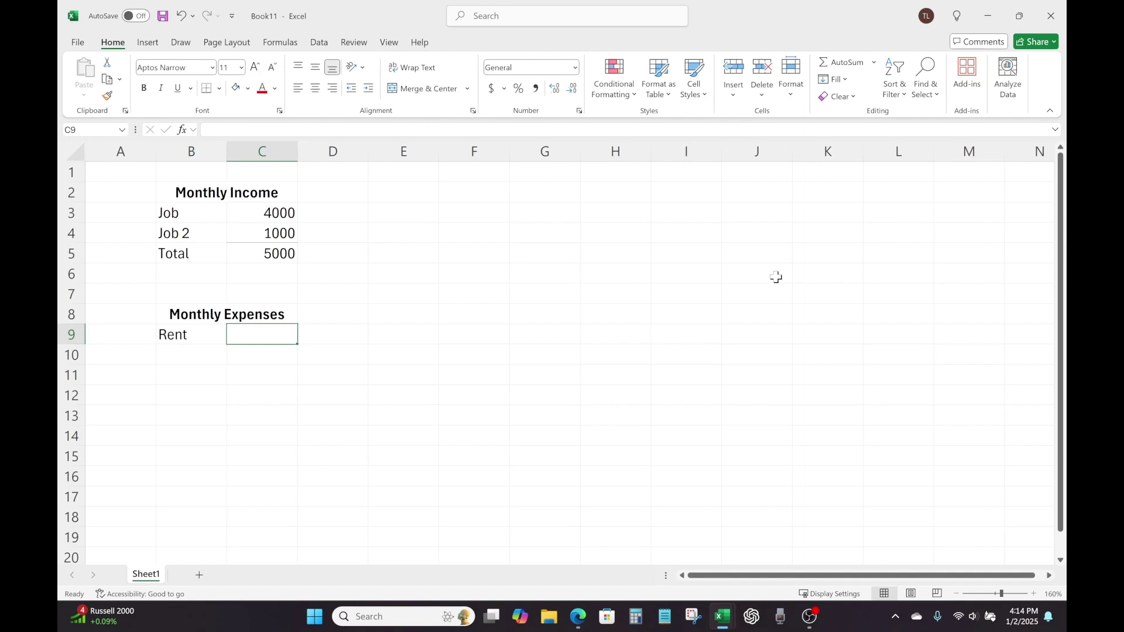
text(1500)
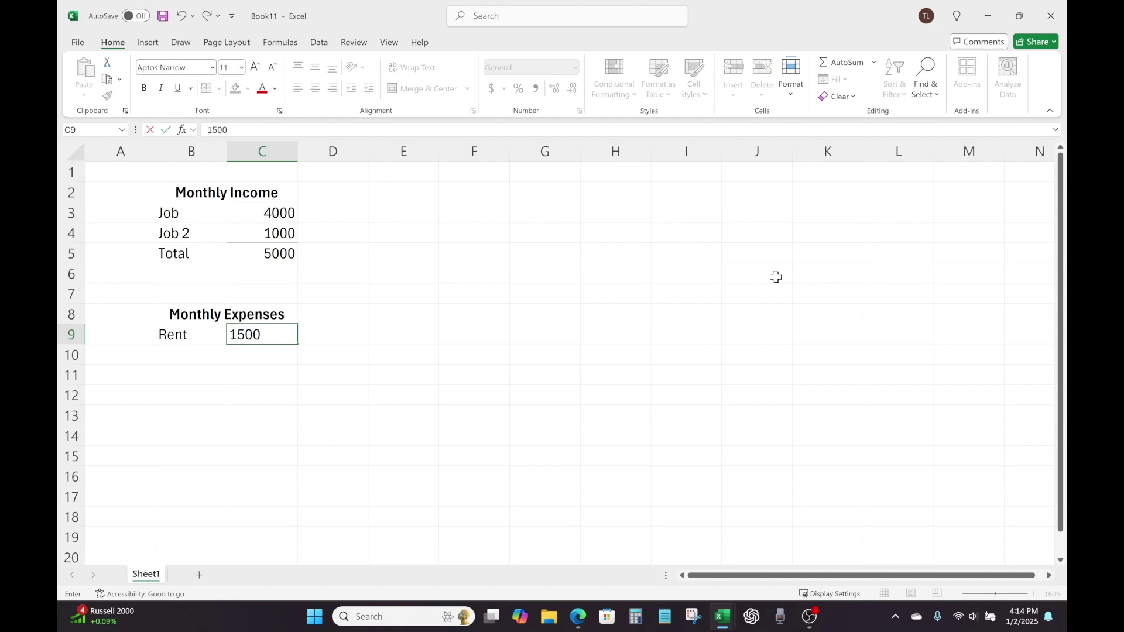
key(Return)
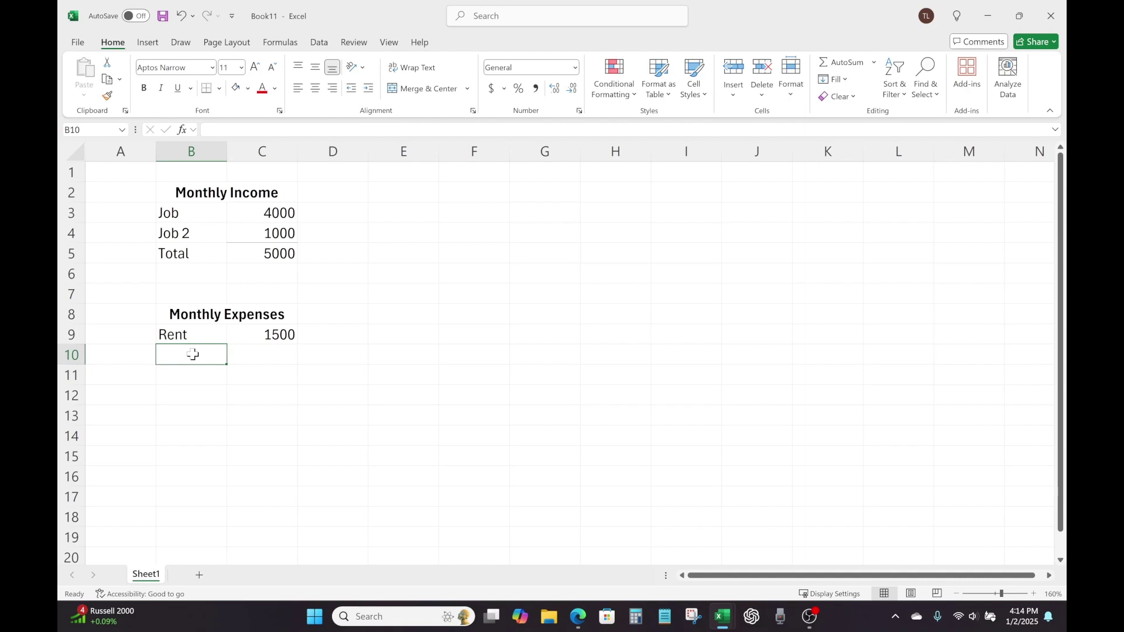
text(Utilities)
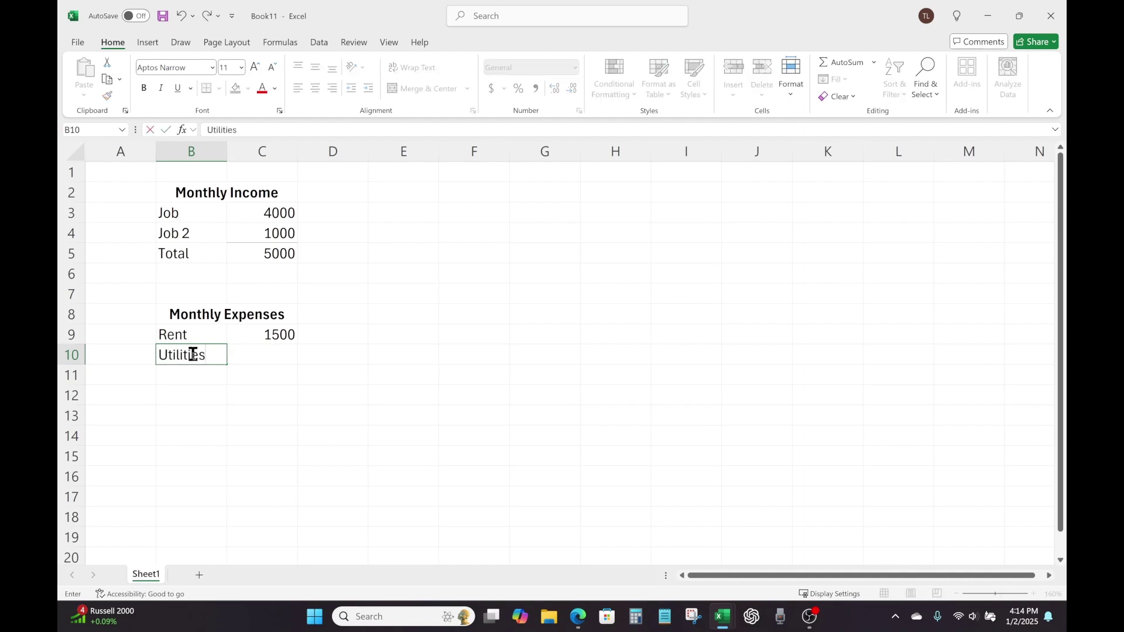
key(Tab)
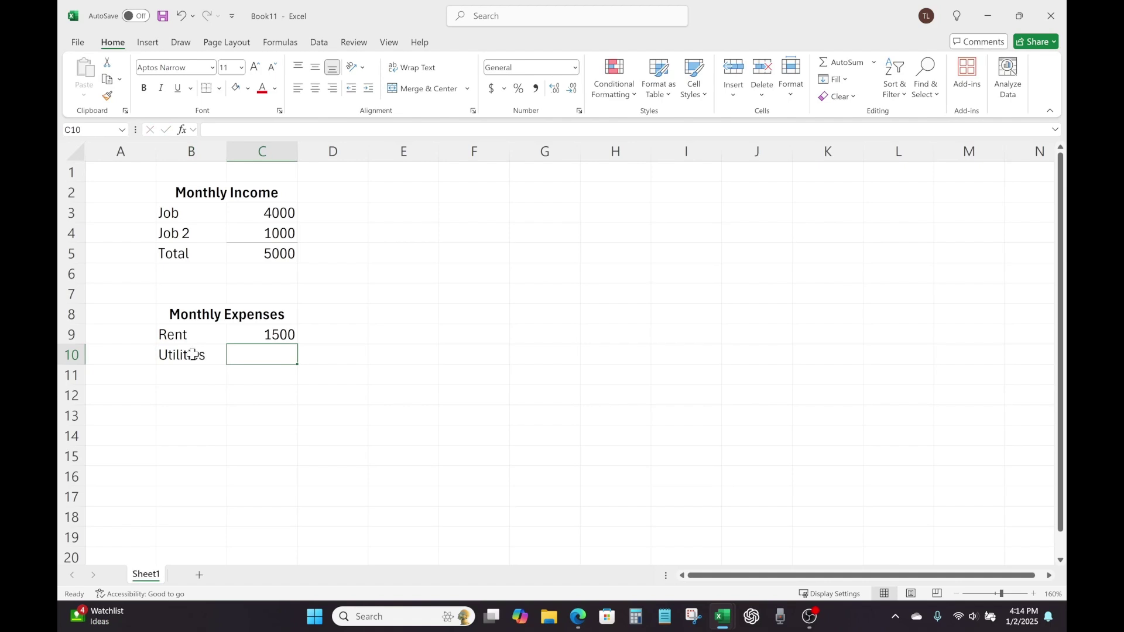
text(400)
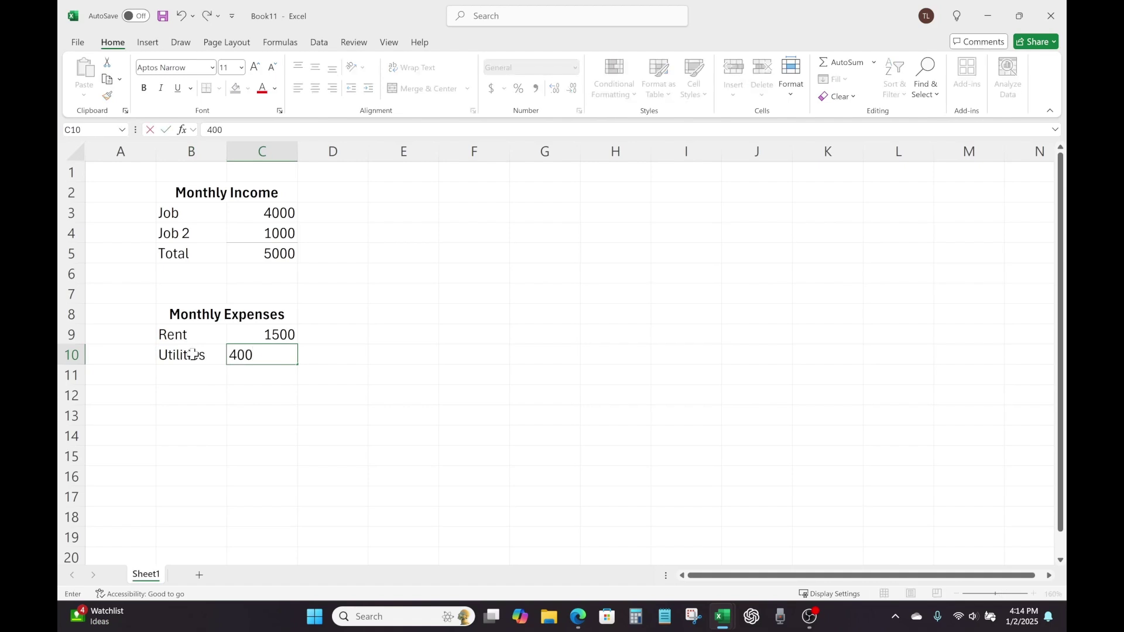
key(Return)
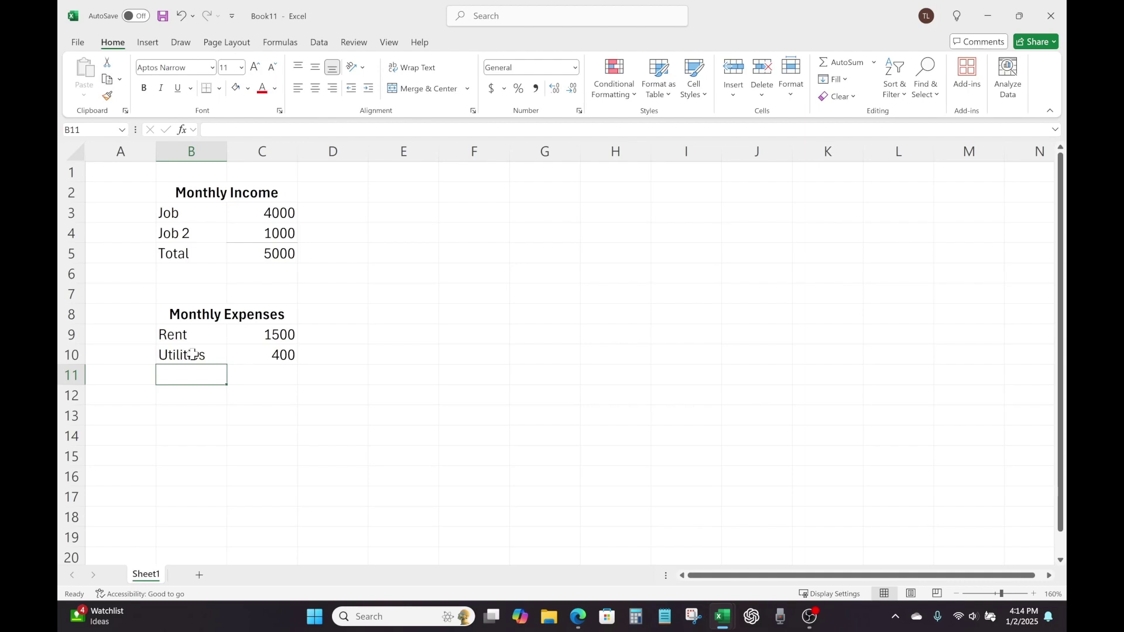
Add expense rows Internet 150 and Car Payment 250
text(I)
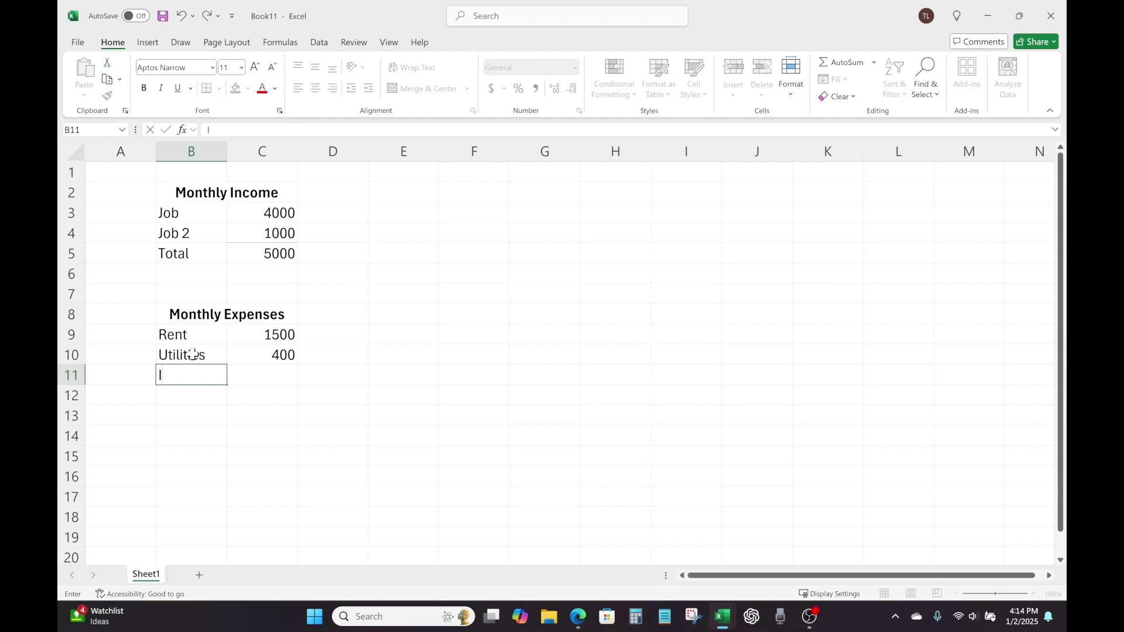
text(nter)
text(net)
key(Tab)
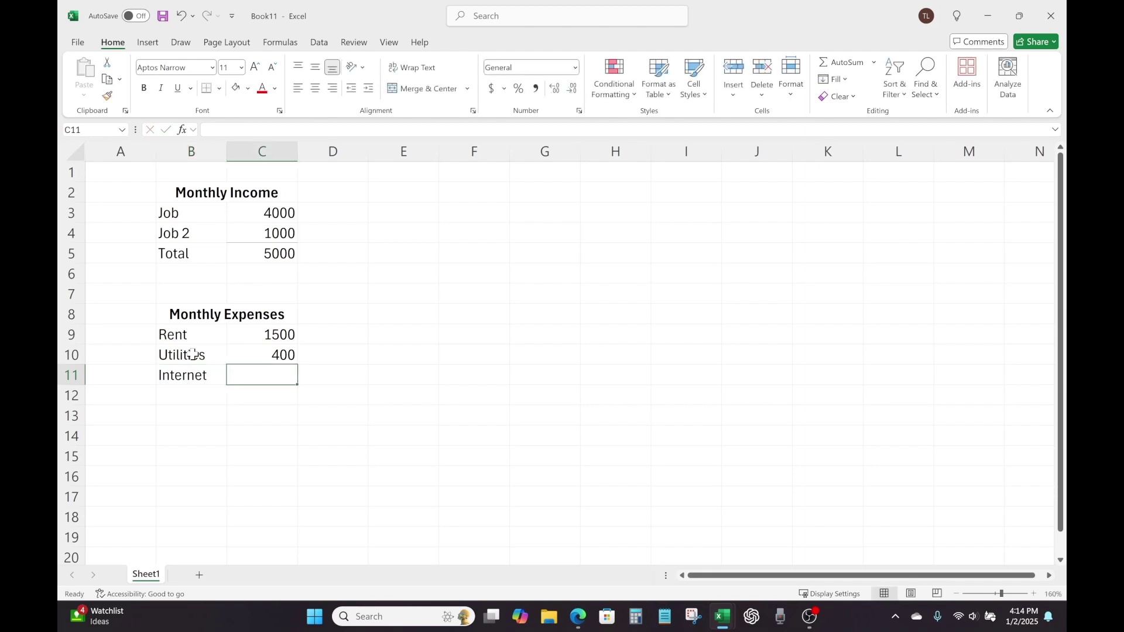
text(150)
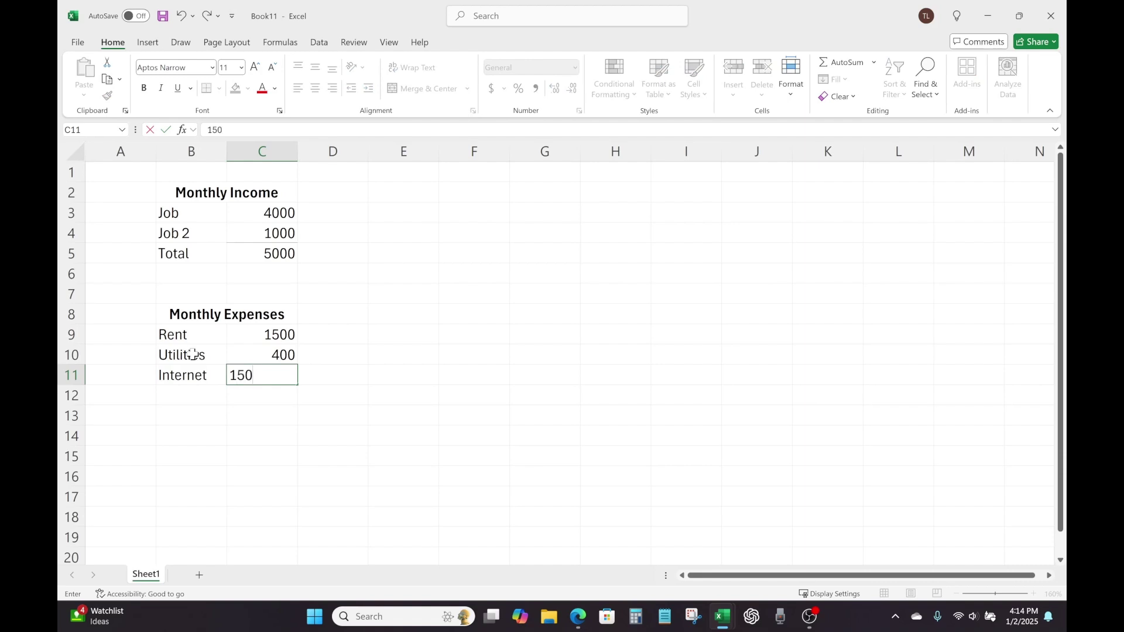
key(Return)
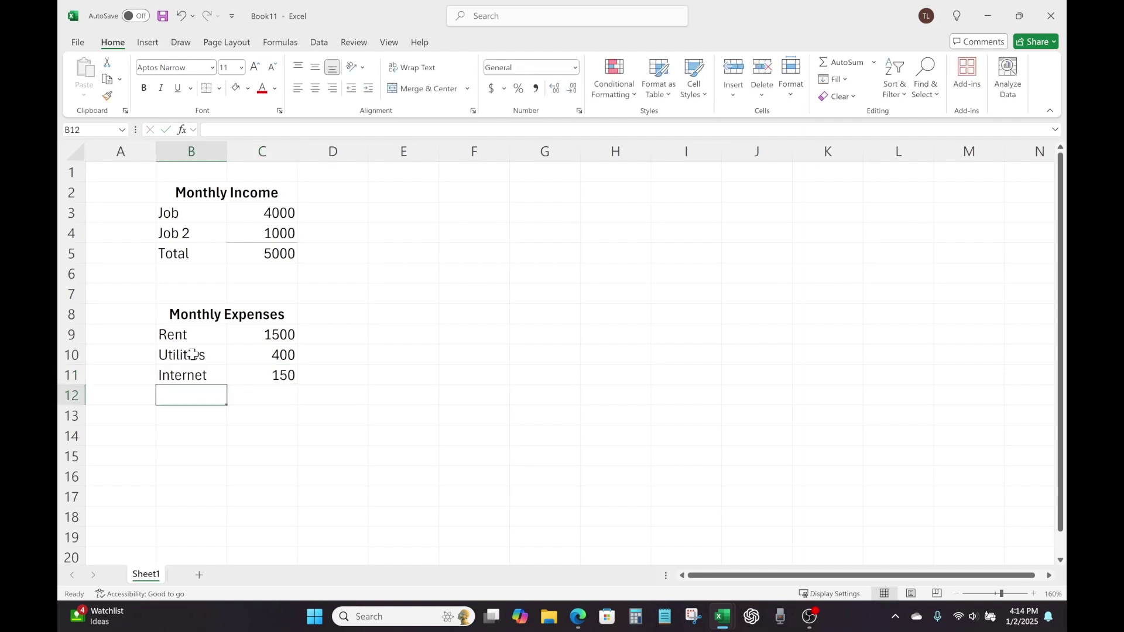
text(Car Payment)
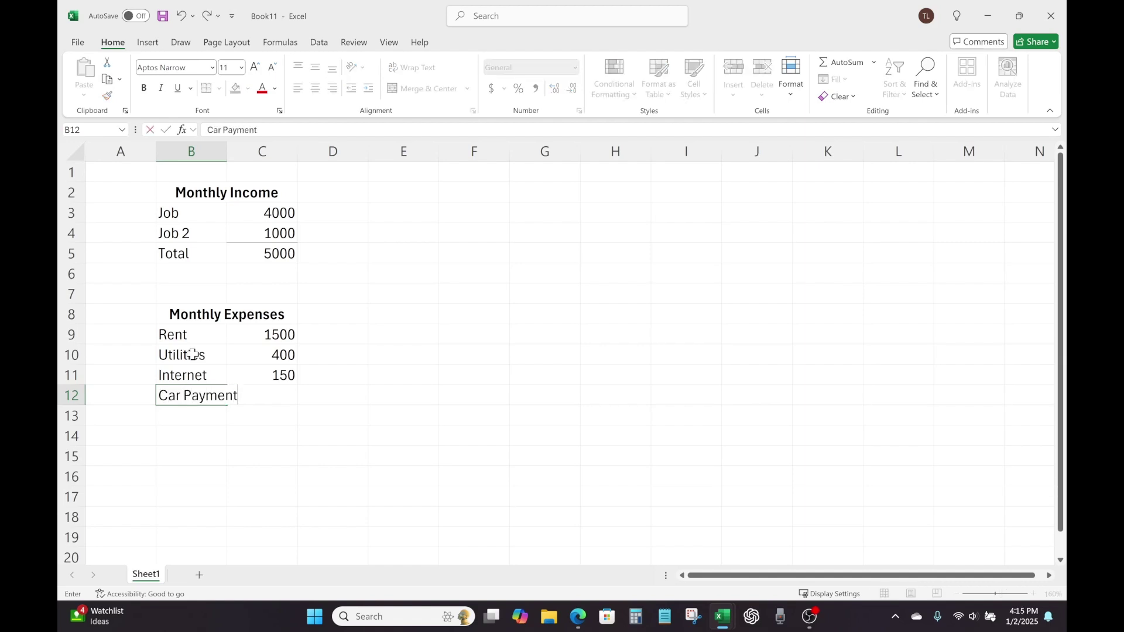
key(Tab)
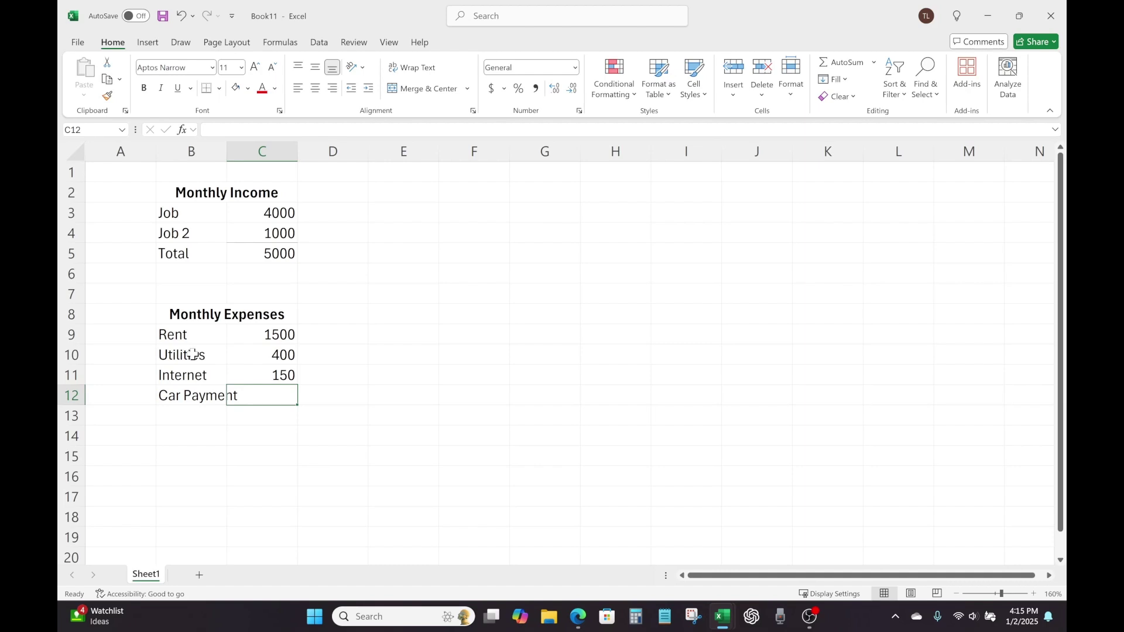
text(250)
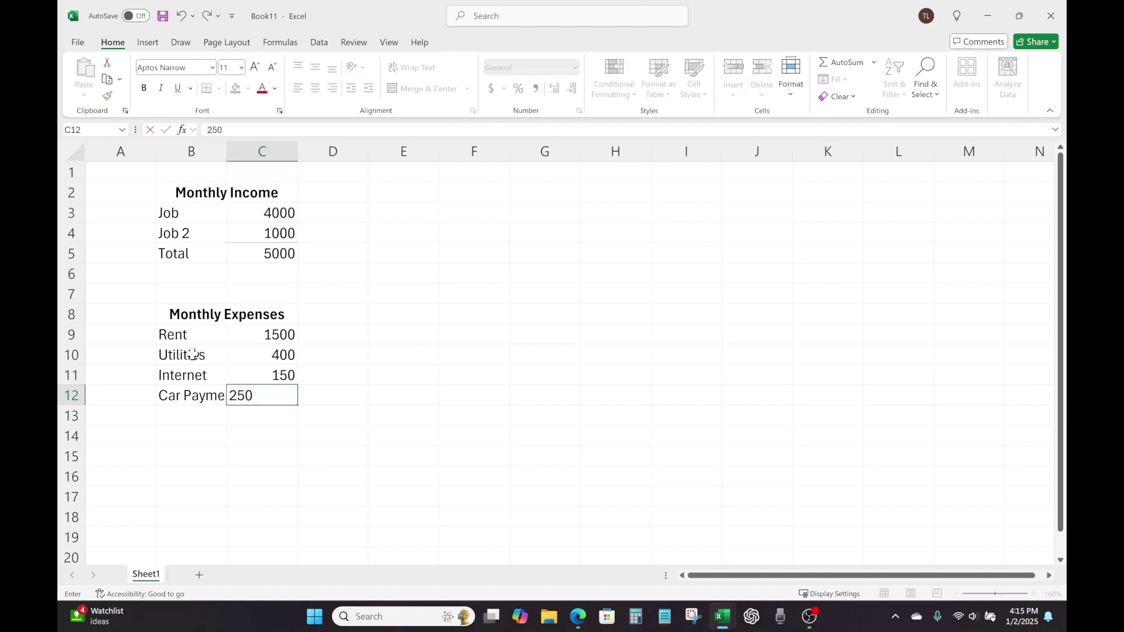
key(Return)
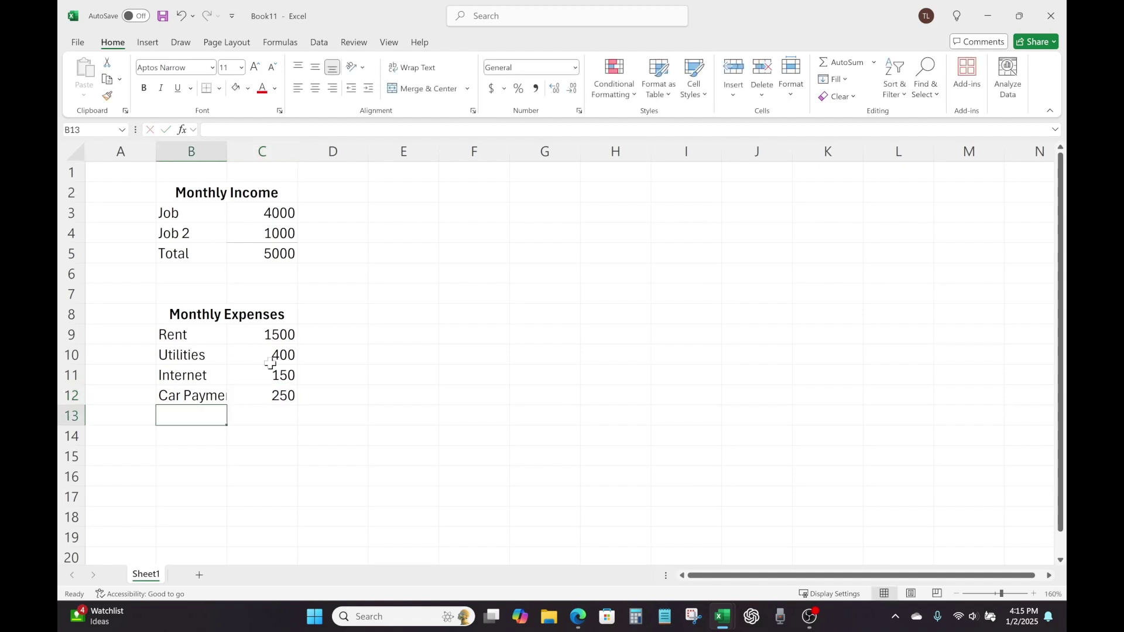
Autofit column B to the Car Payment label, then widen it to 12.00
click(199, 398)
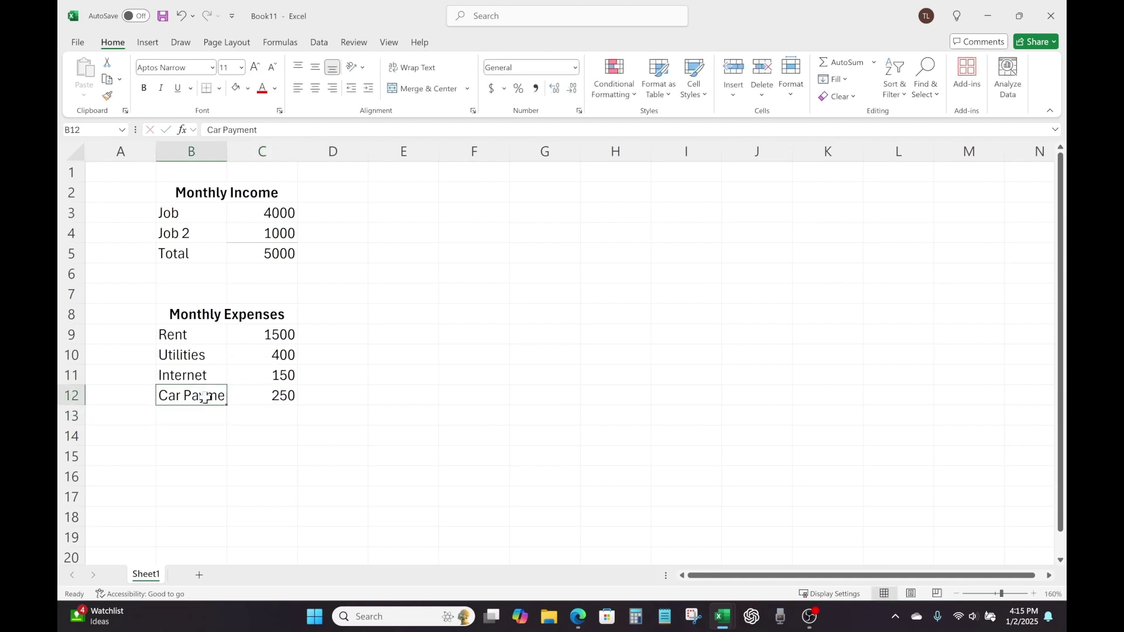
double_click(227, 152)
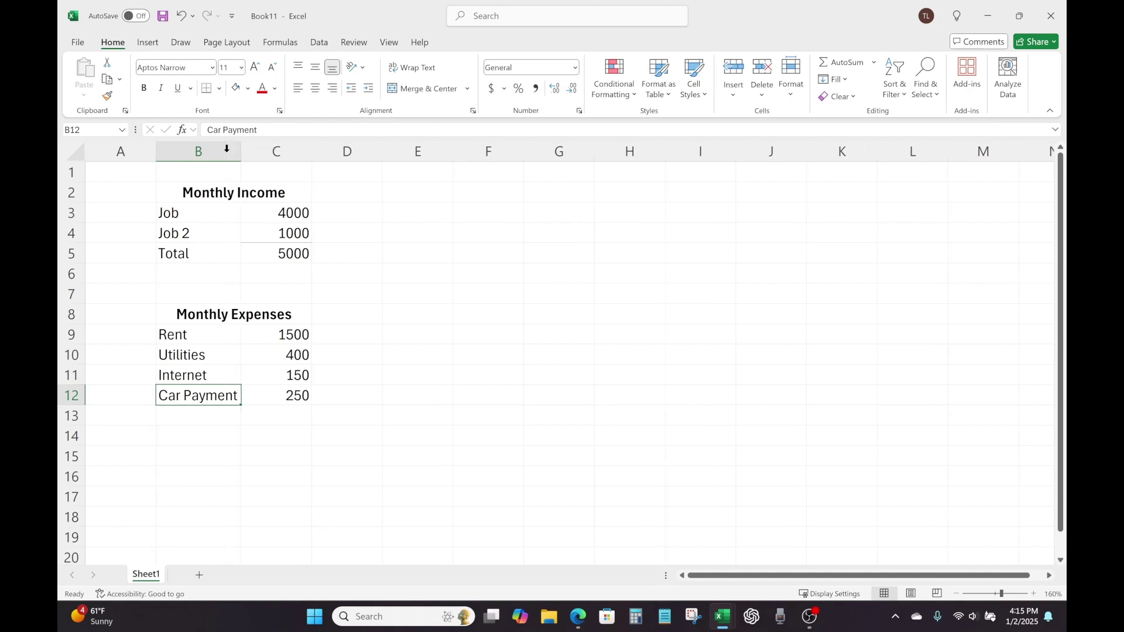
click(227, 149)
drag(243, 153, 269, 156)
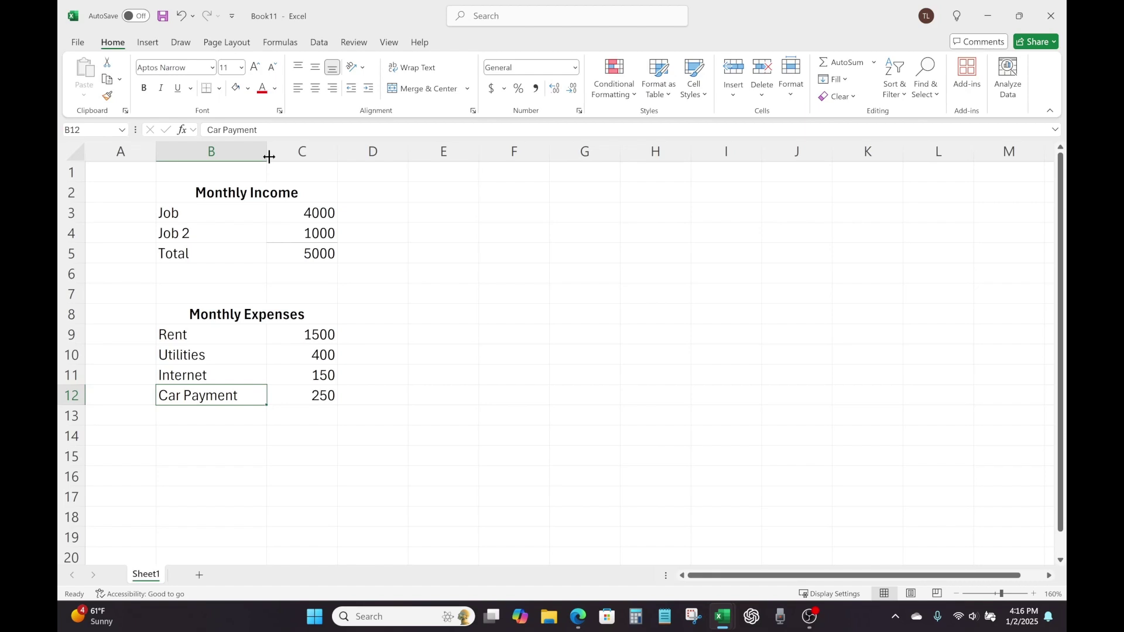
Add a Gym expense of 50 in row 13 under Car Payment
key(Down)
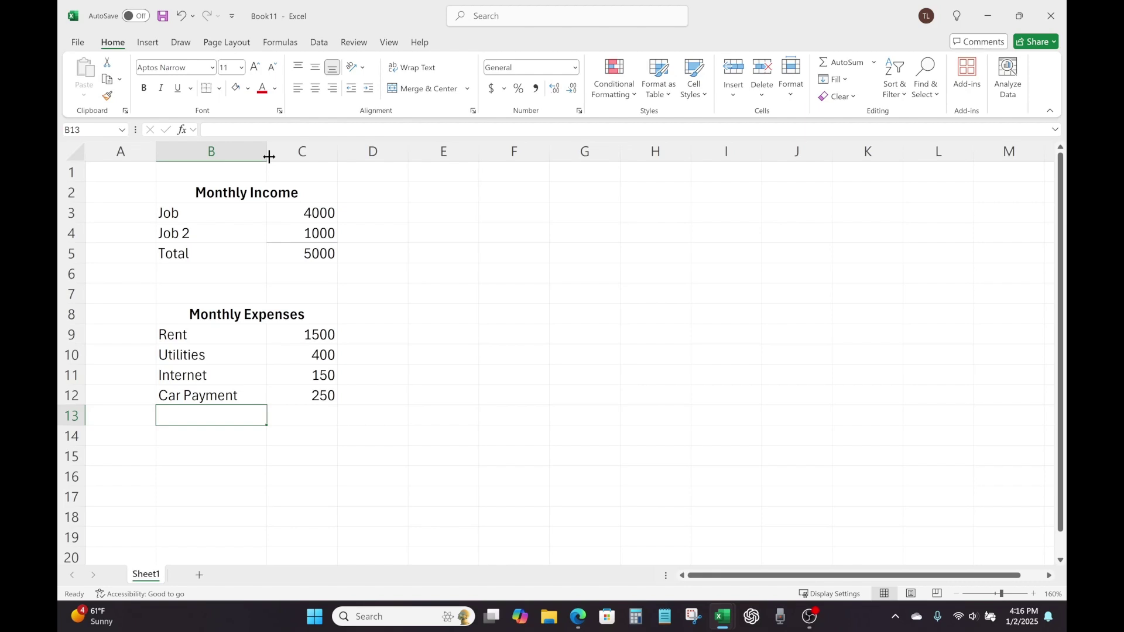
text(Gym)
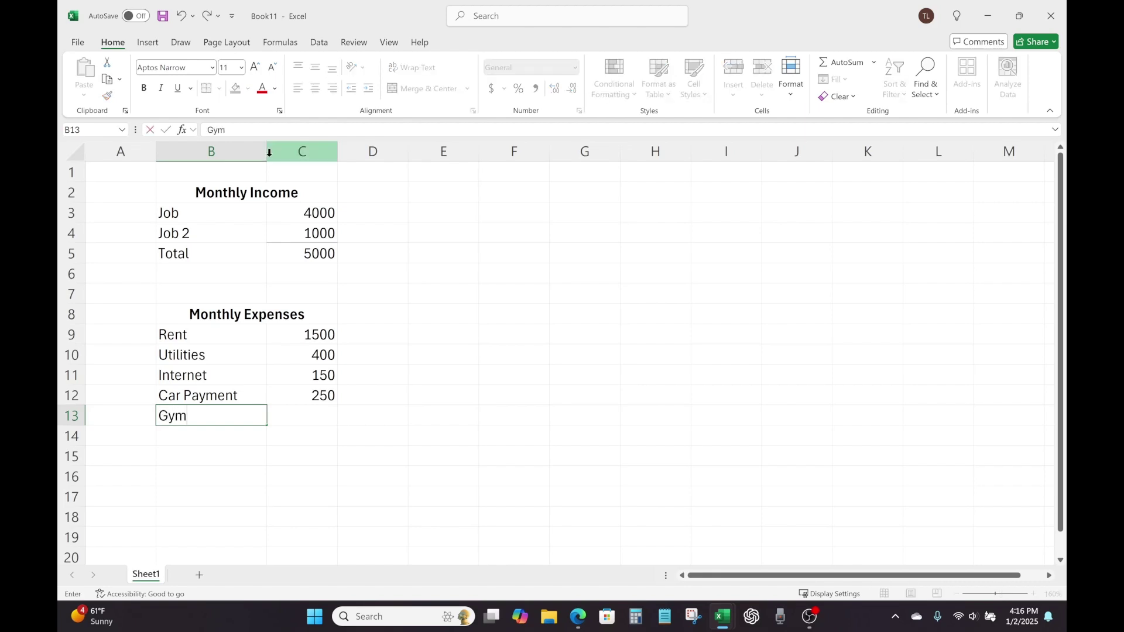
key(Tab)
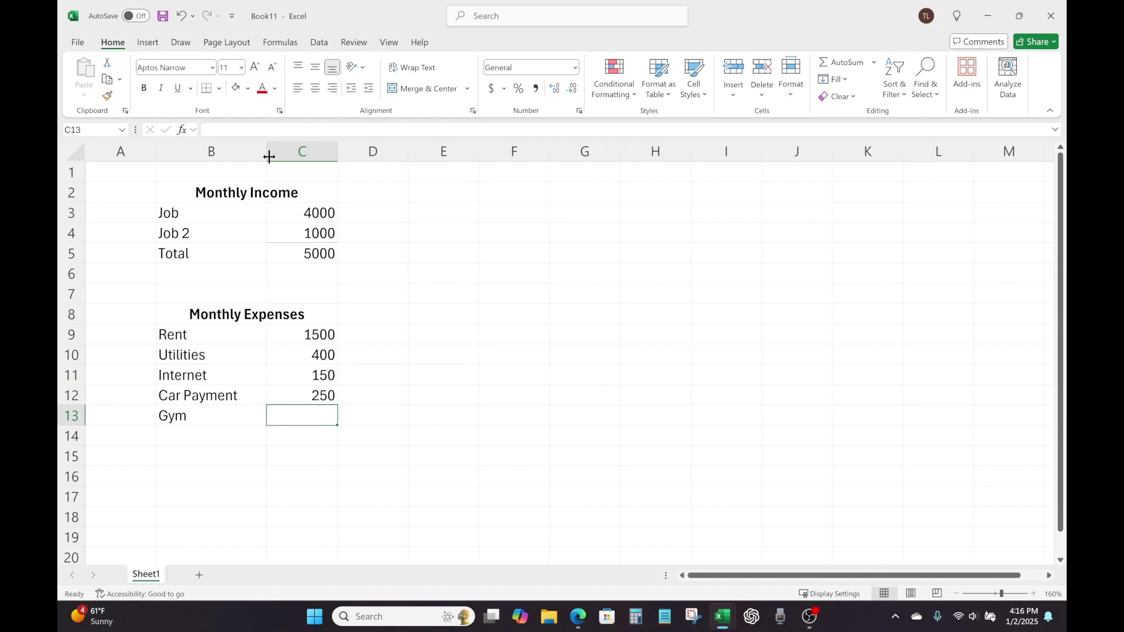
text(50)
key(Return)
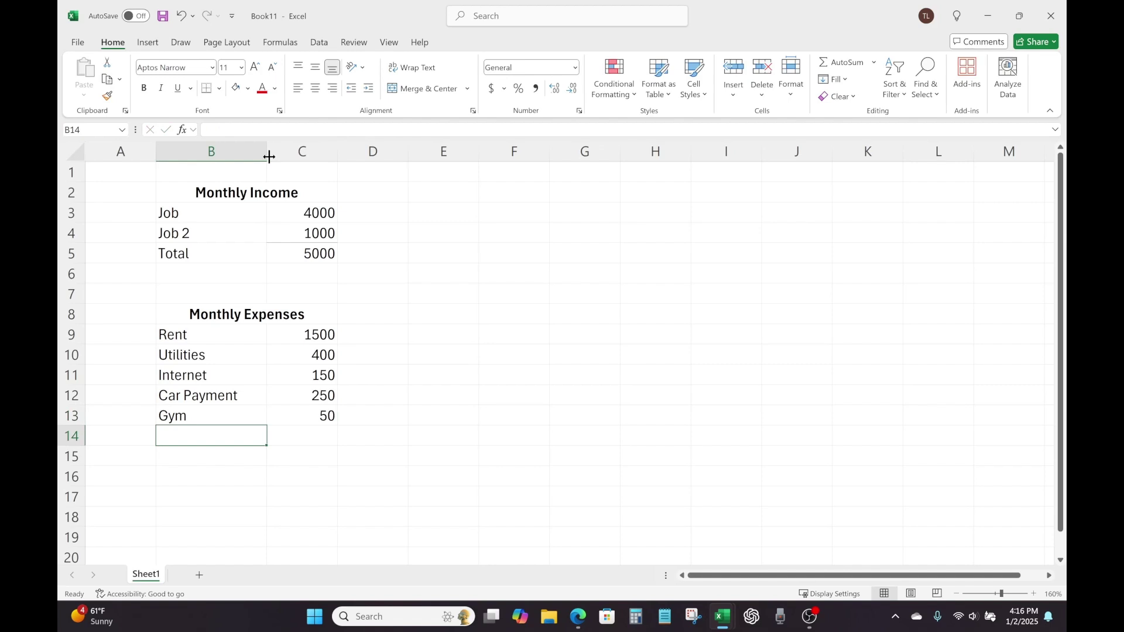
Add expense rows Food 600 and Other 200 below Gym
text(Food)
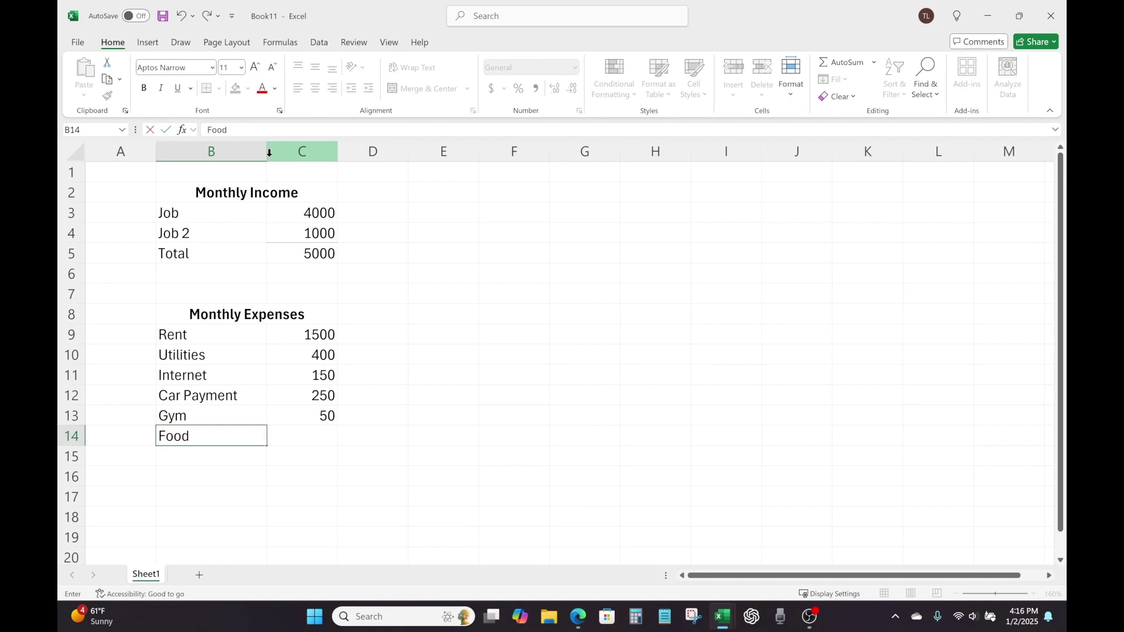
key(Tab)
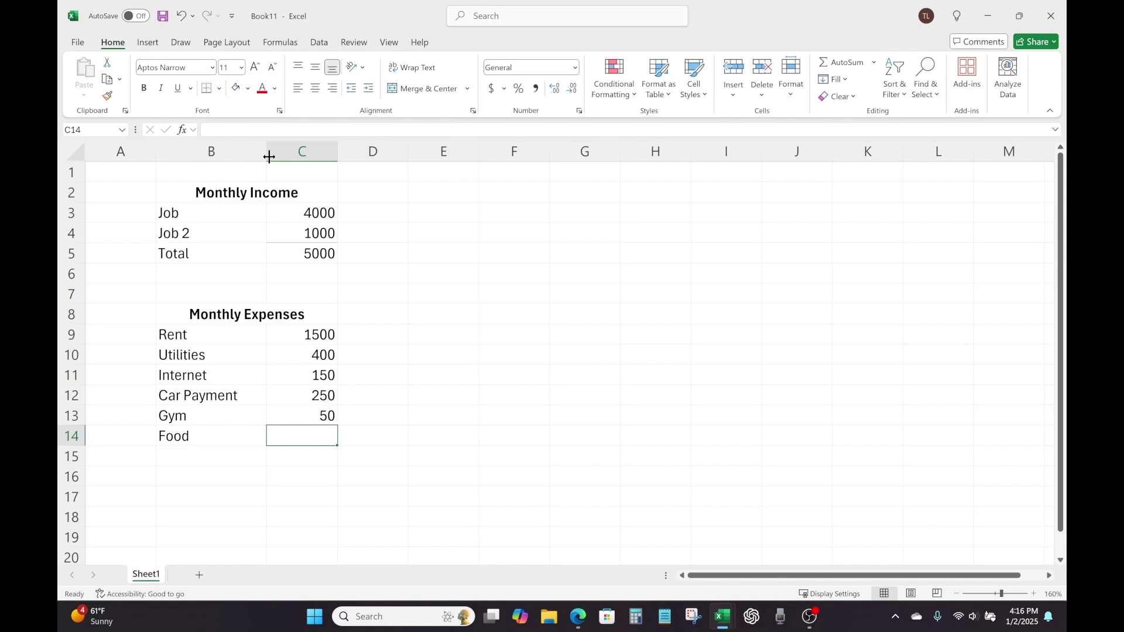
text(600)
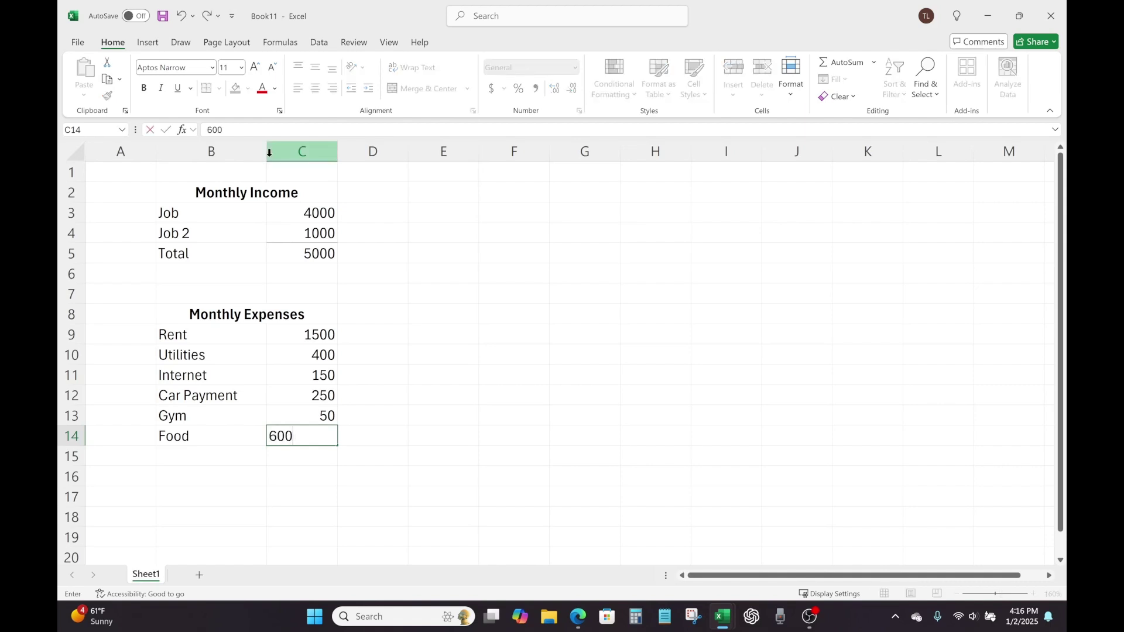
key(Return)
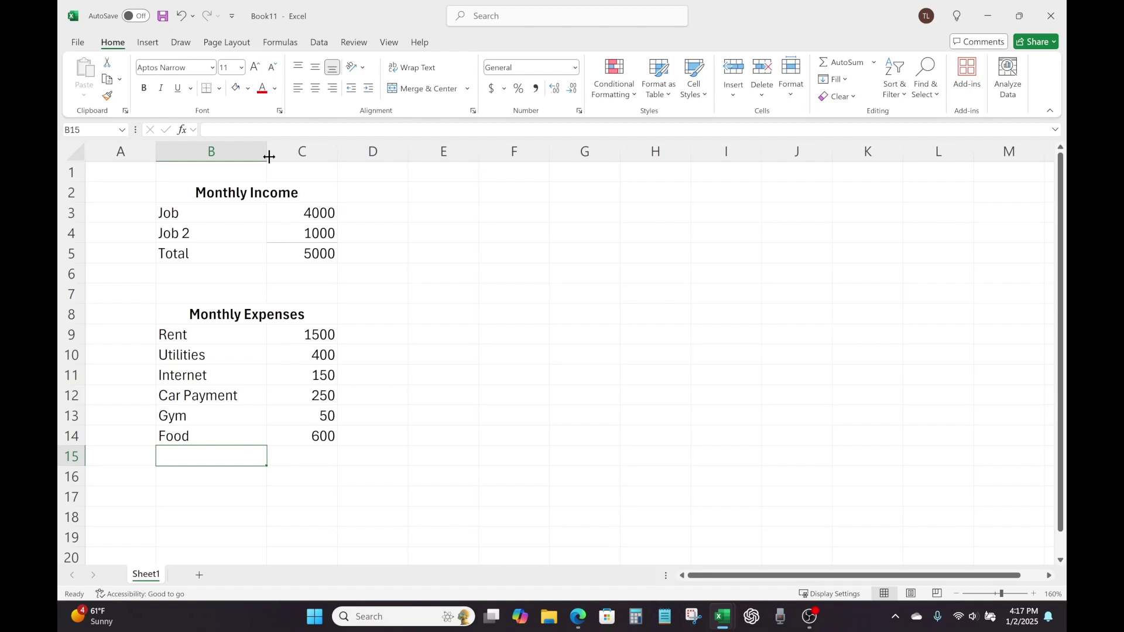
text(Other)
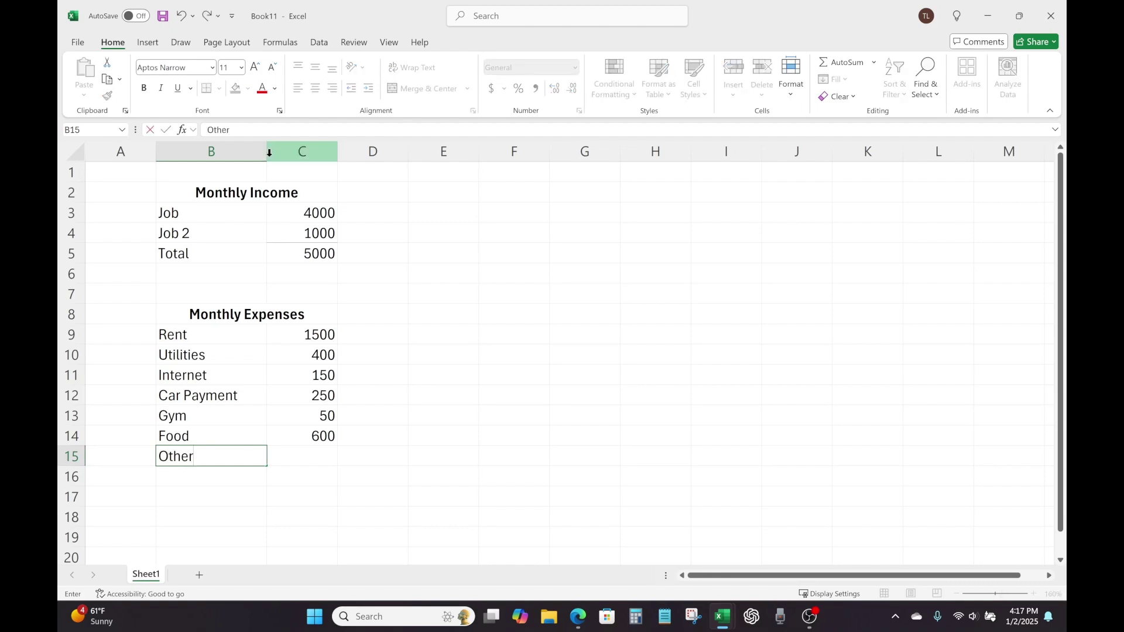
key(Tab)
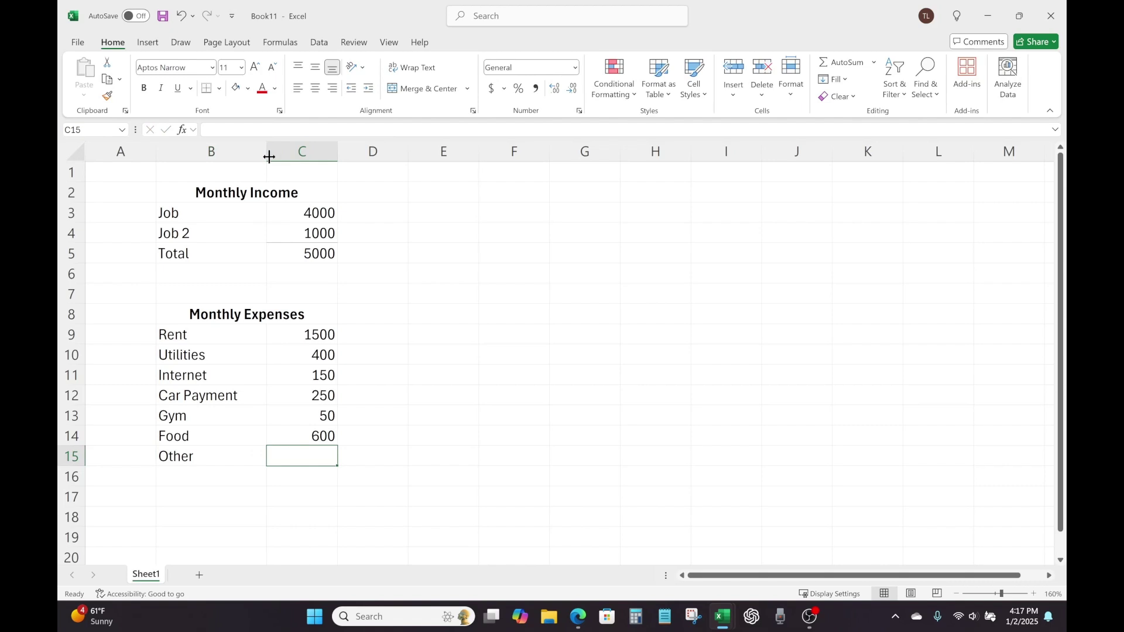
text(200)
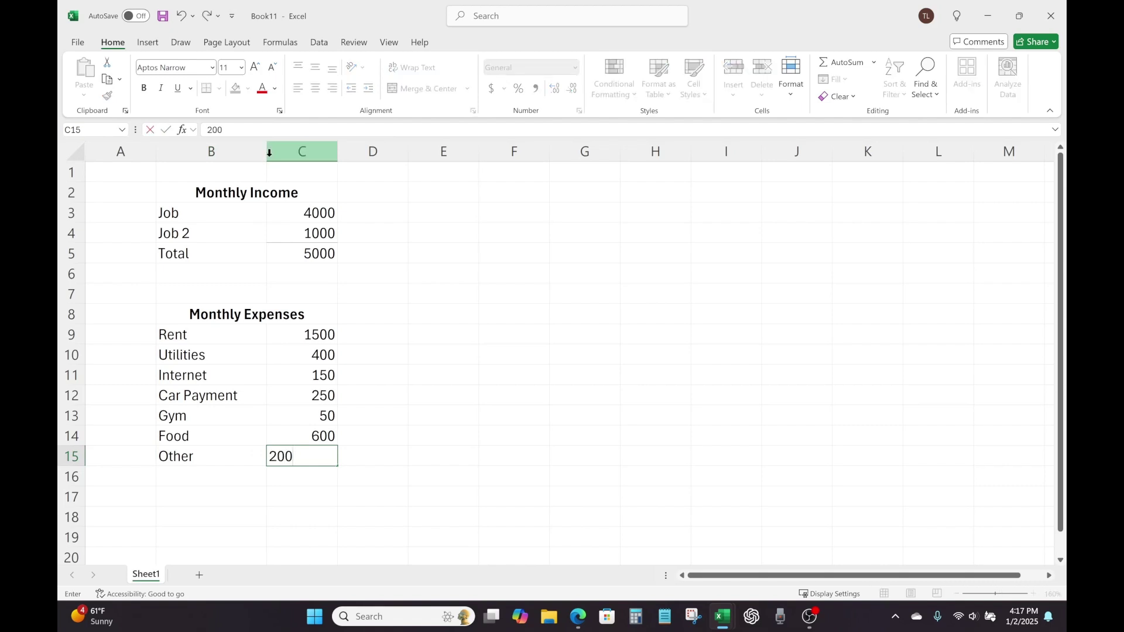
key(Return)
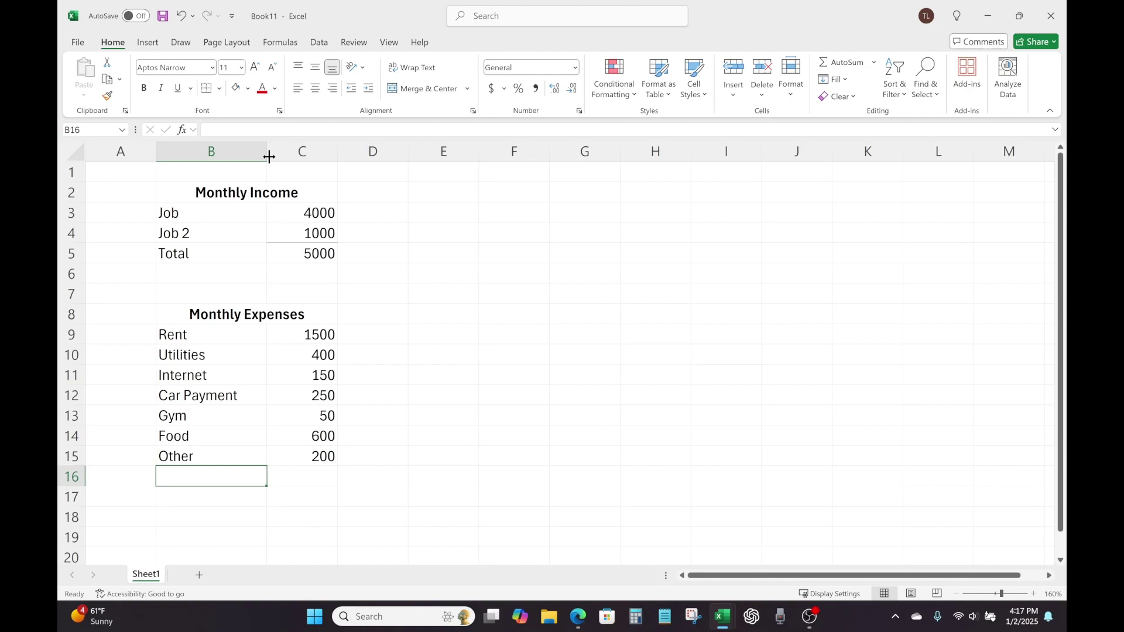
Label B16 'Total' and add a bottom border under the Other amount in C15
text(T)
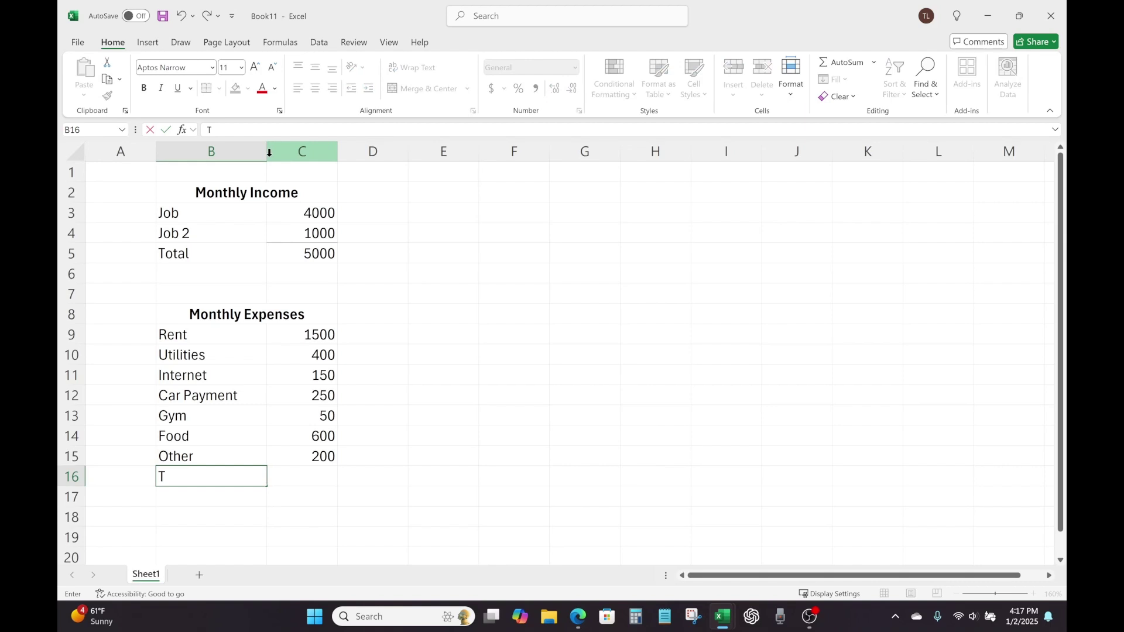
text(otal)
key(Tab)
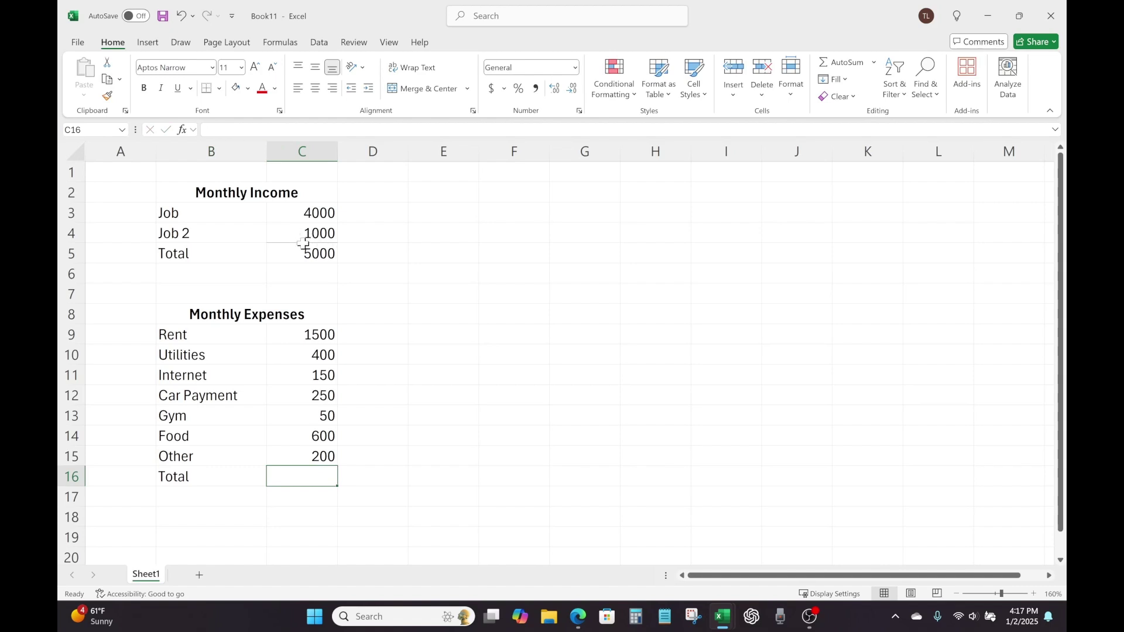
click(299, 454)
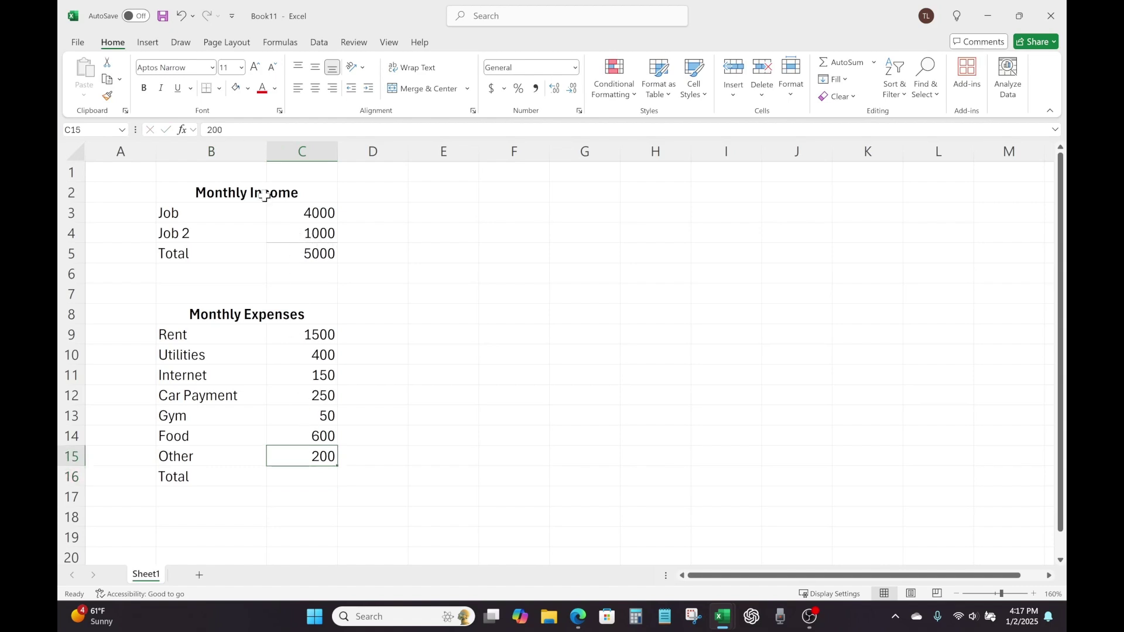
click(206, 89)
click(535, 325)
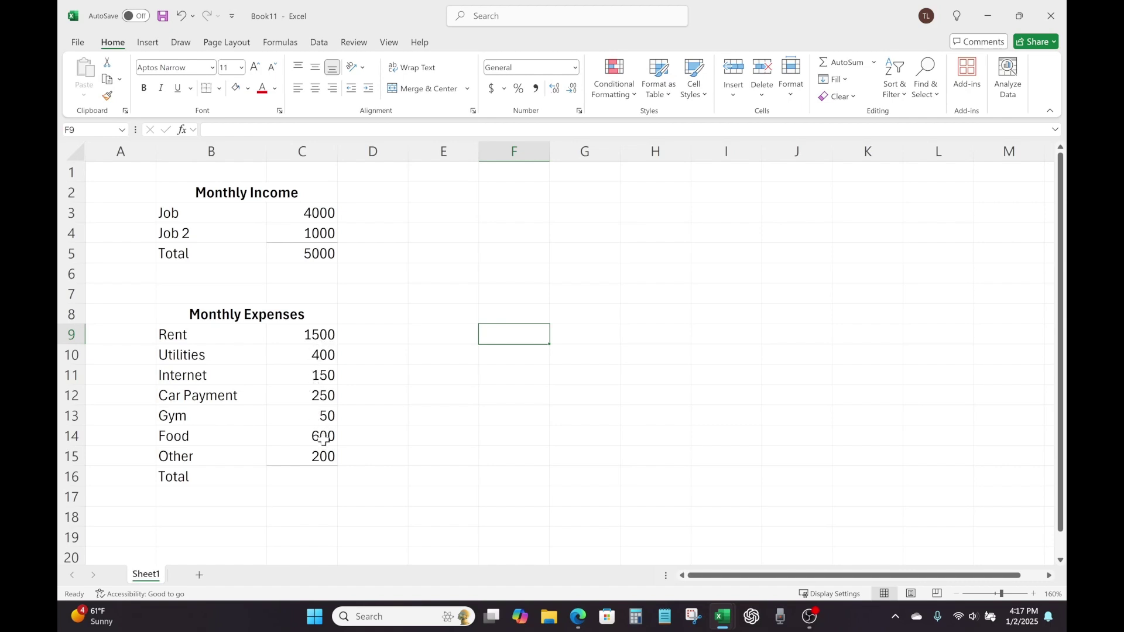
click(309, 474)
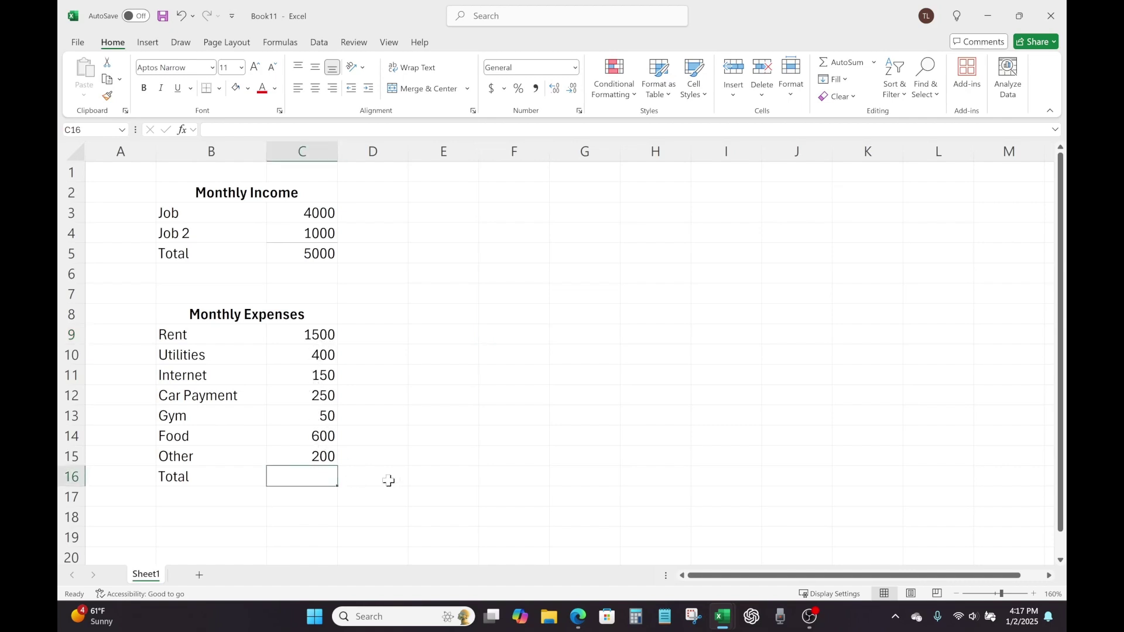
Enter =SUM(C9:C15) in C16 for an expenses total of 3150
text(=)
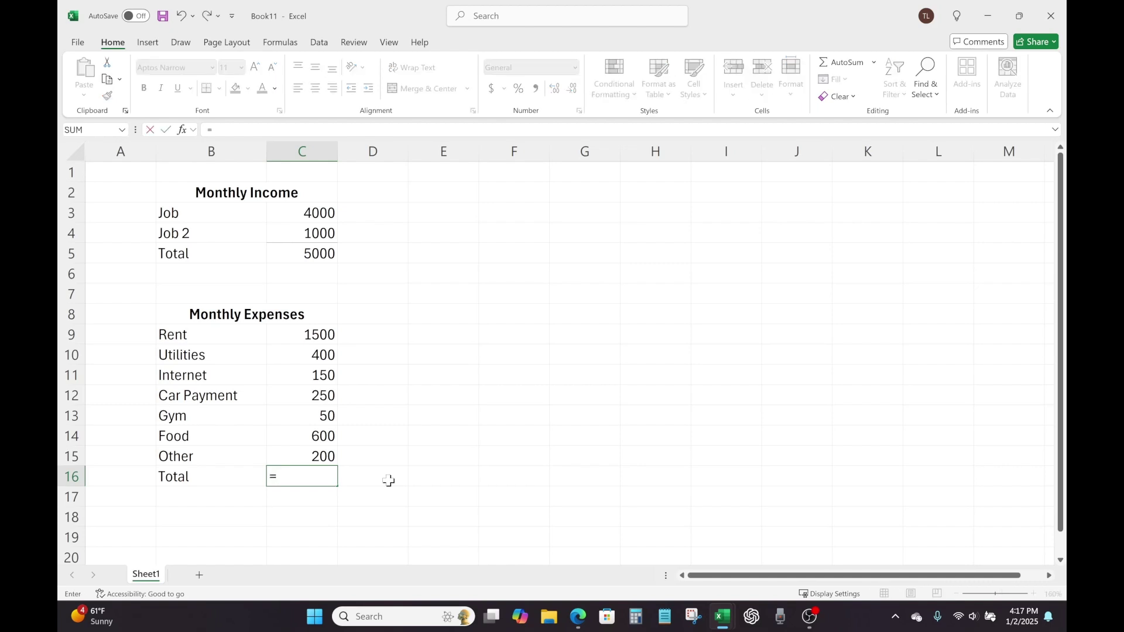
text(sum)
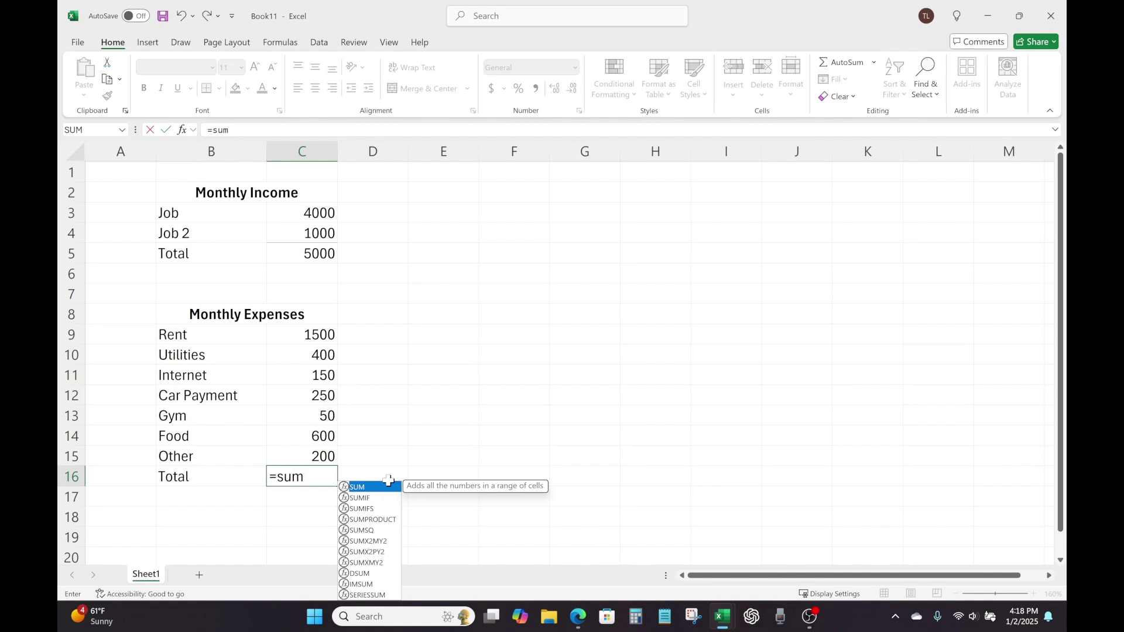
key(Tab)
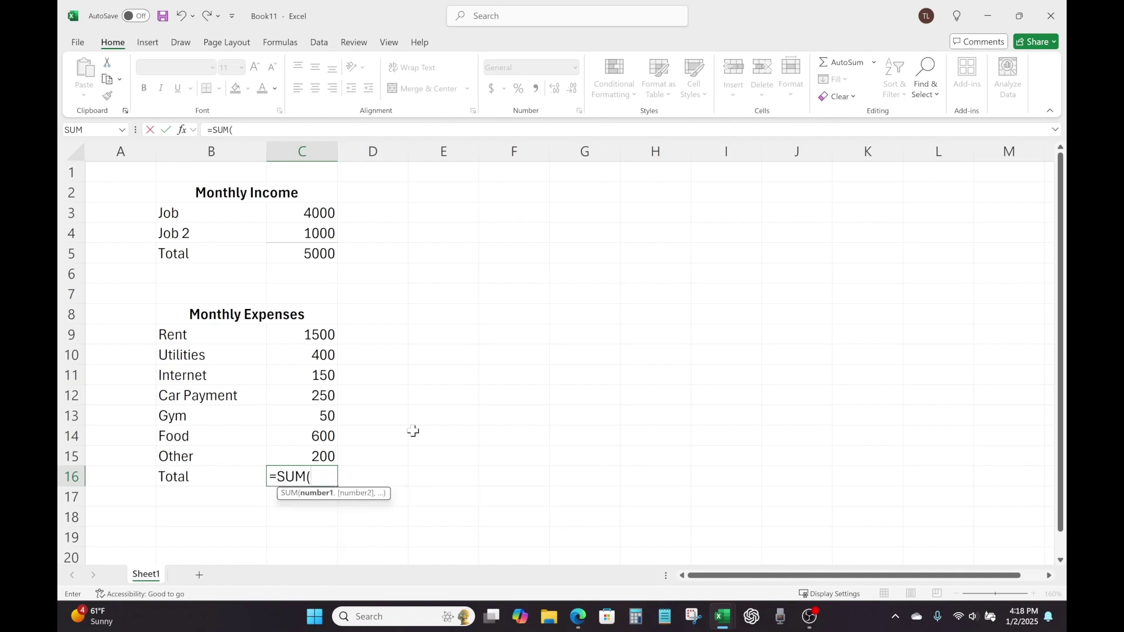
click(320, 332)
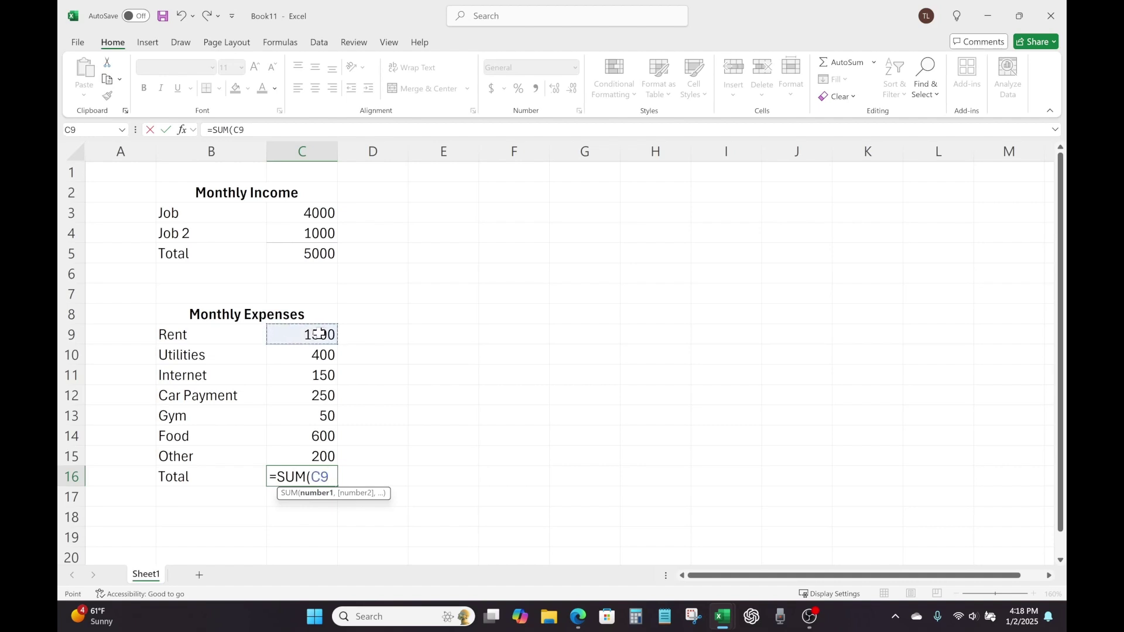
drag(320, 333, 305, 456)
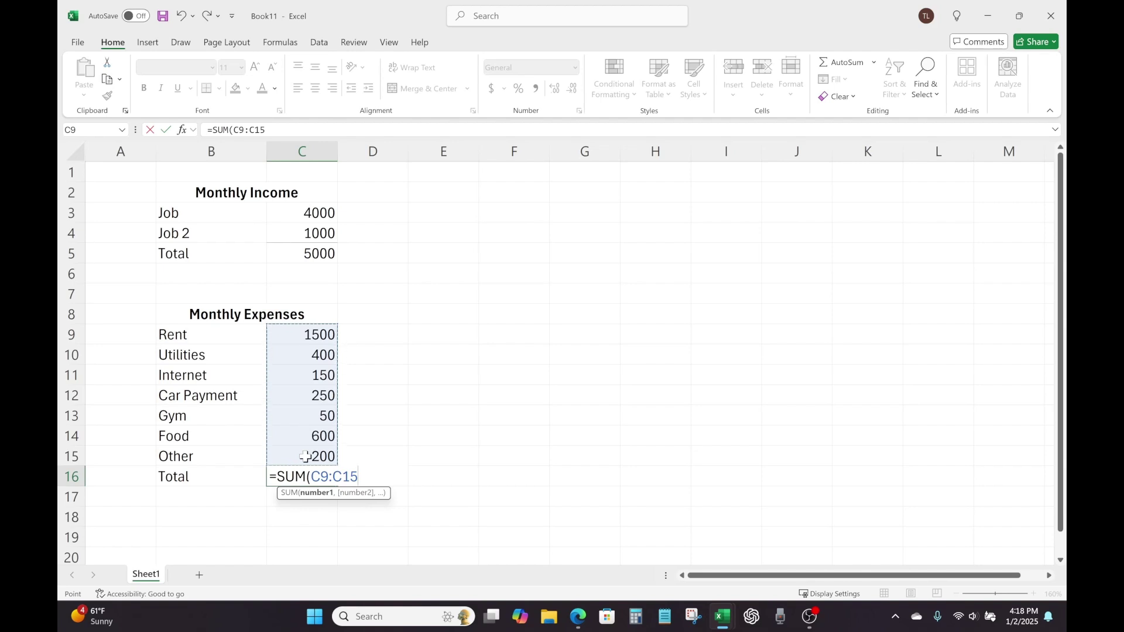
text())
key(Return)
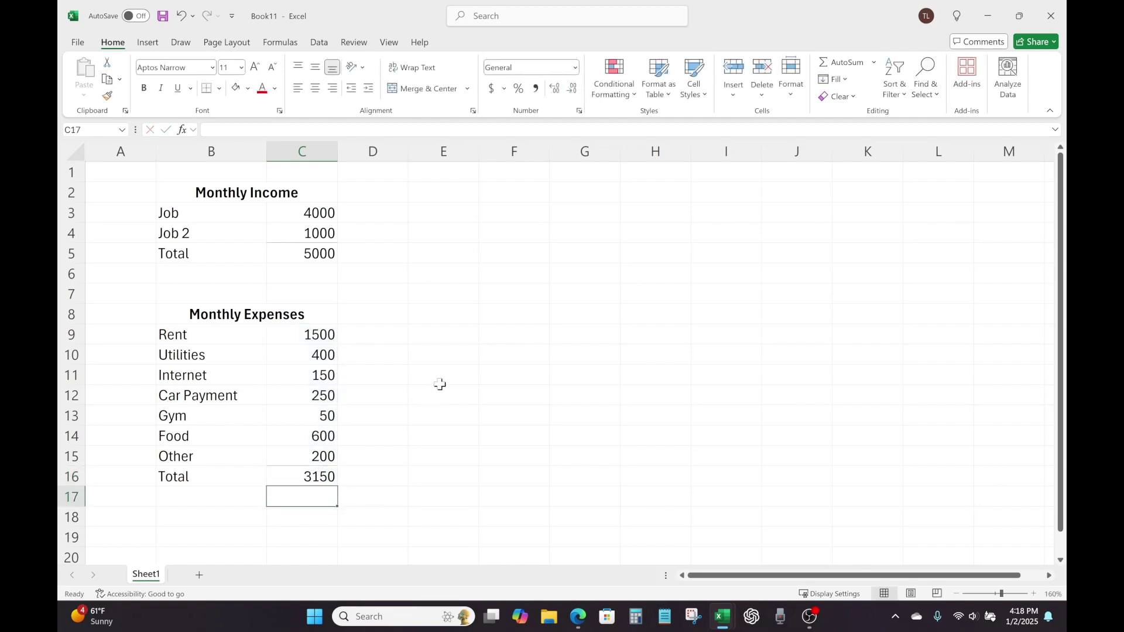
click(327, 479)
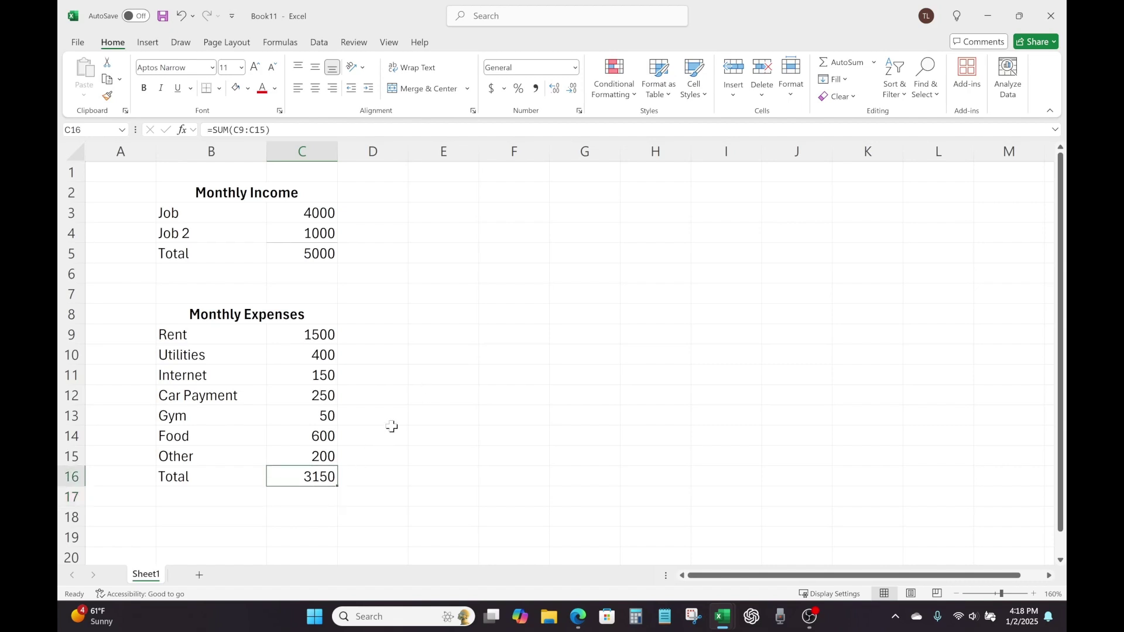
Type 'Savings' into B19 and select C19 for its amount
scroll(459, 323, down, 3)
scroll(459, 323, up, 3)
scroll(470, 322, down, 1)
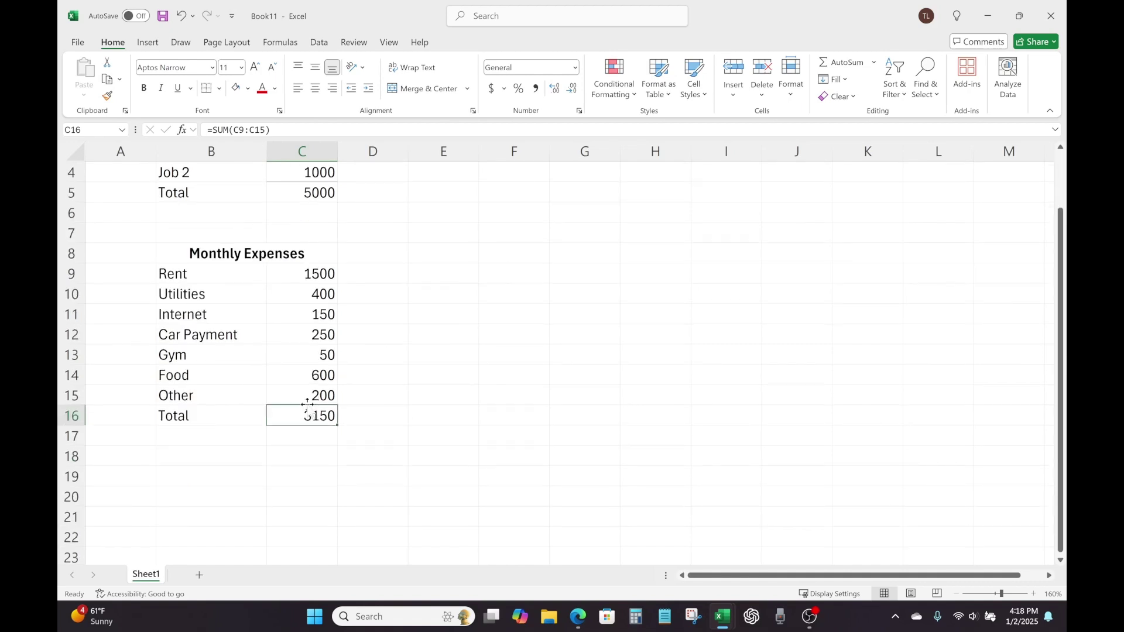
click(191, 480)
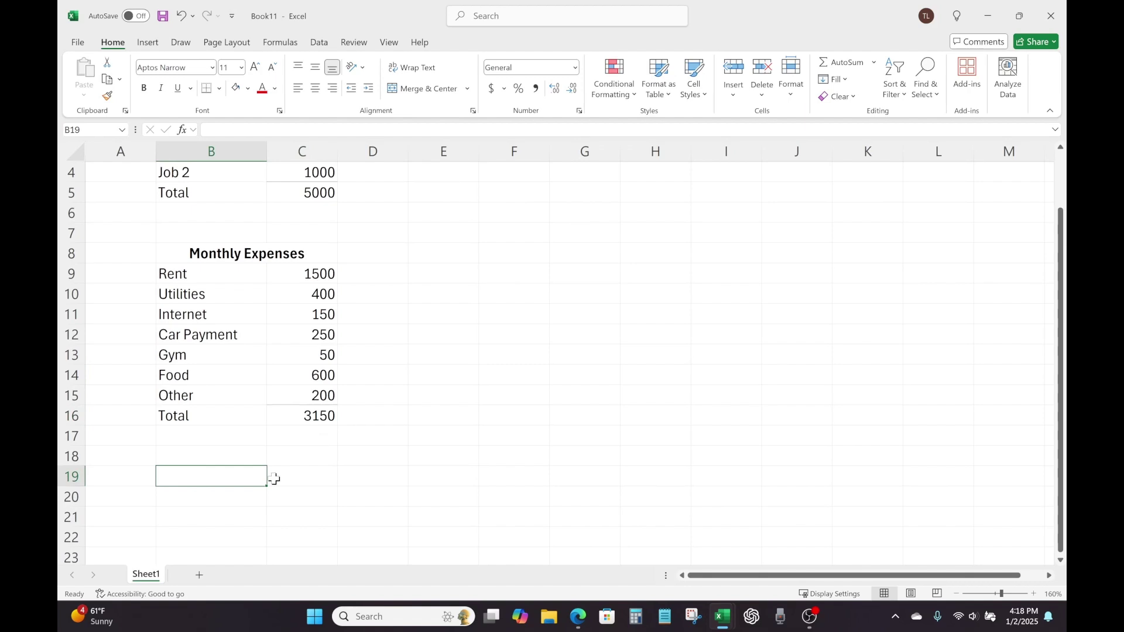
text(Sav)
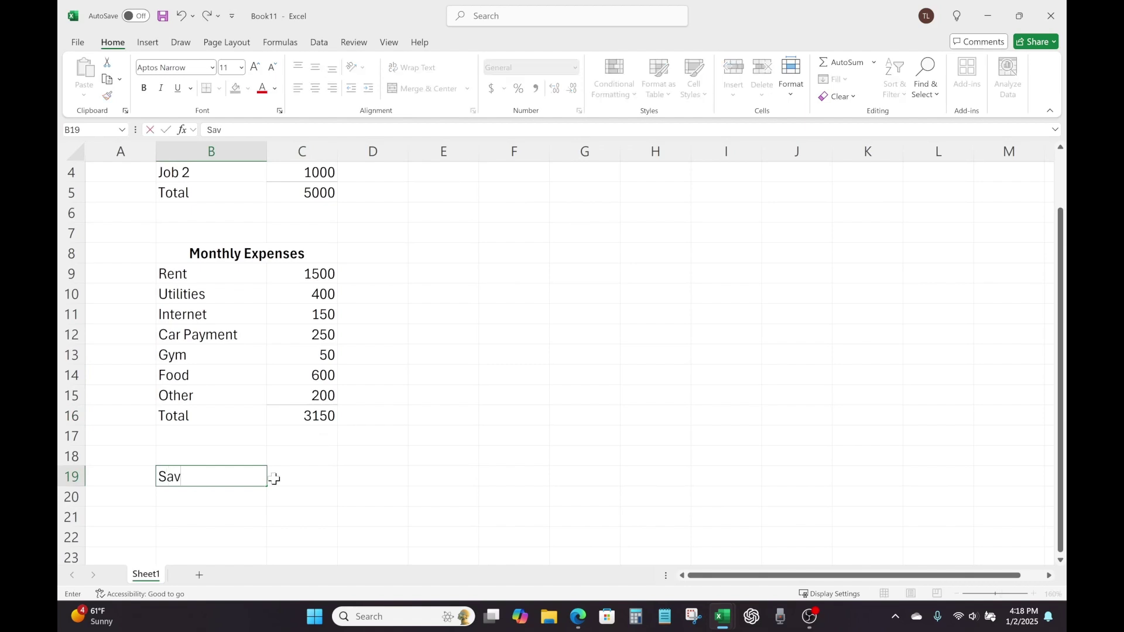
text(ings)
drag(233, 440, 232, 452)
click(202, 475)
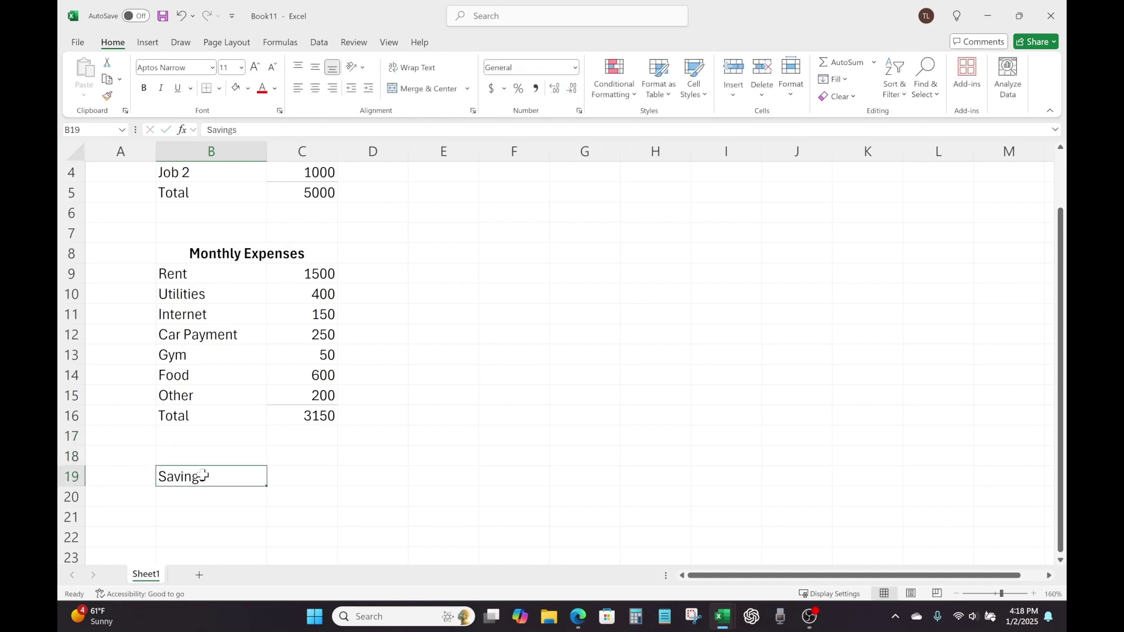
click(286, 477)
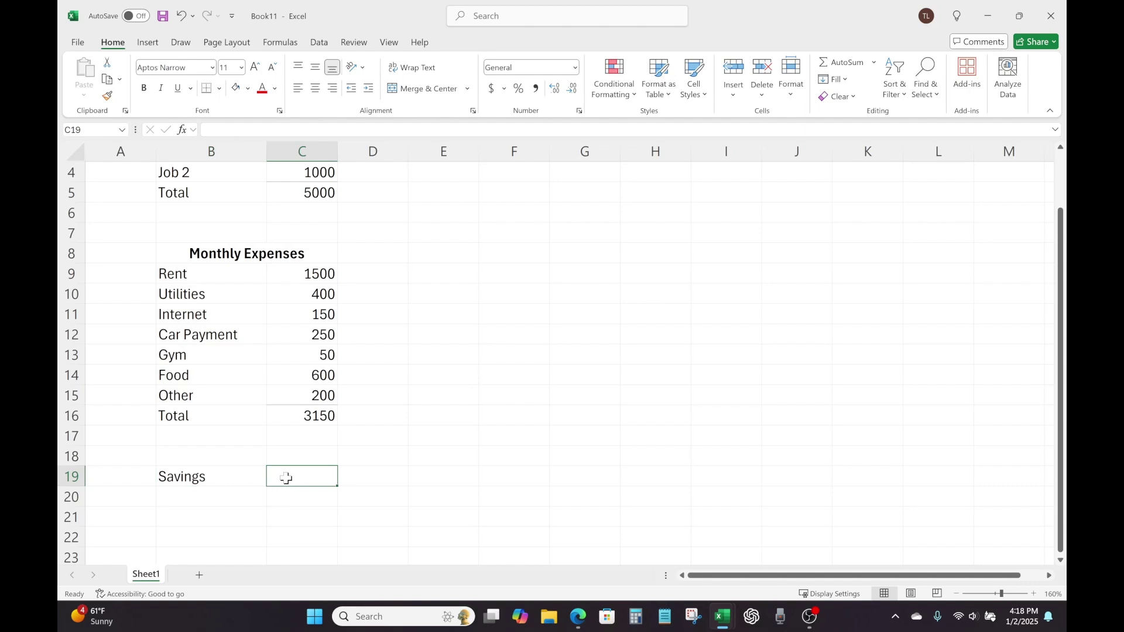
scroll(410, 460, up, 1)
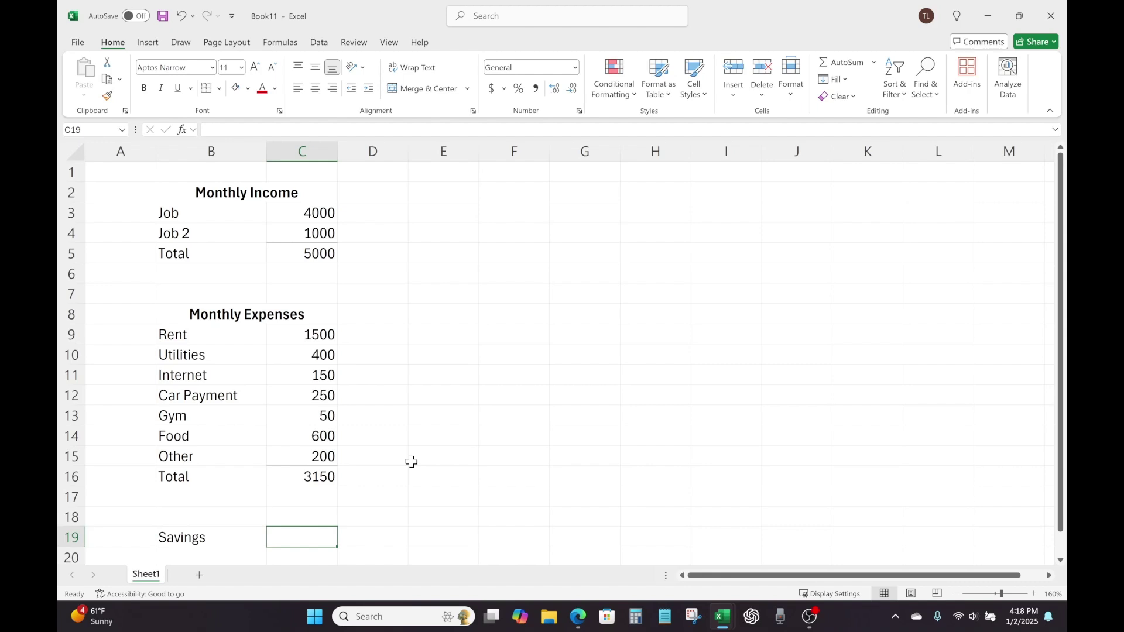
scroll(609, 415, down, 1)
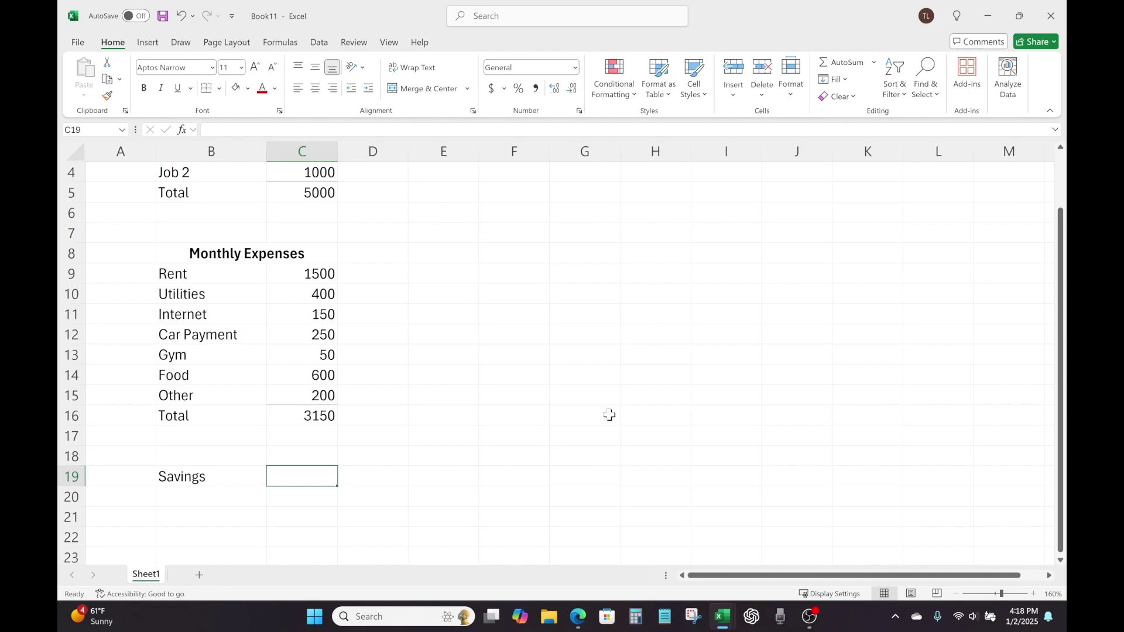
Enter =C5-C16 in C19 to show monthly savings of 1850
text(=)
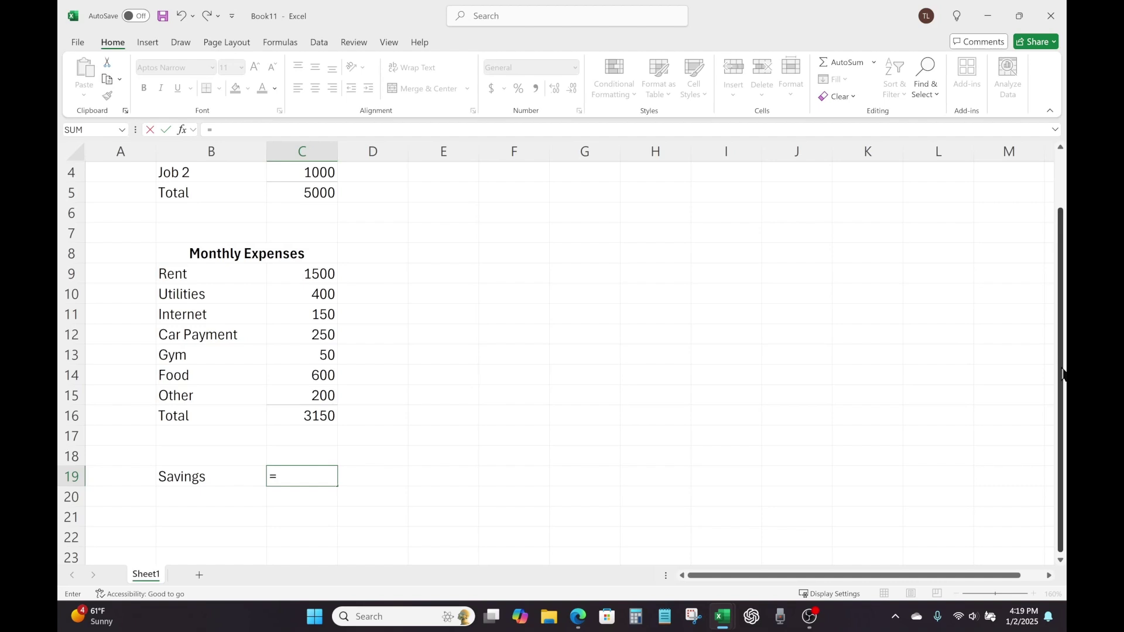
drag(1064, 374, 1065, 339)
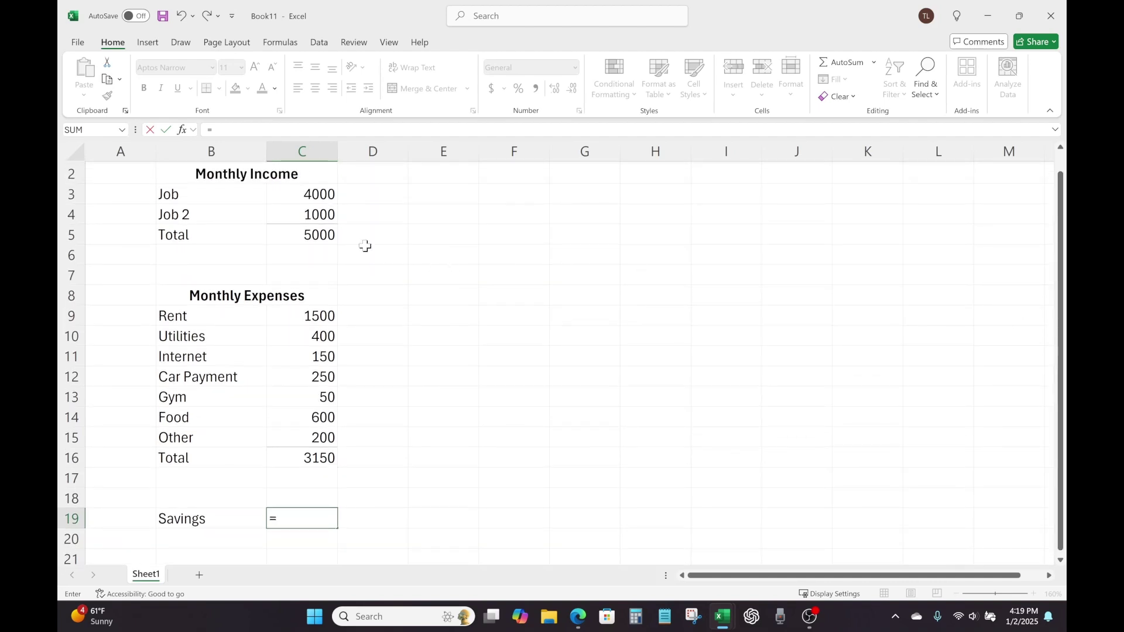
click(320, 233)
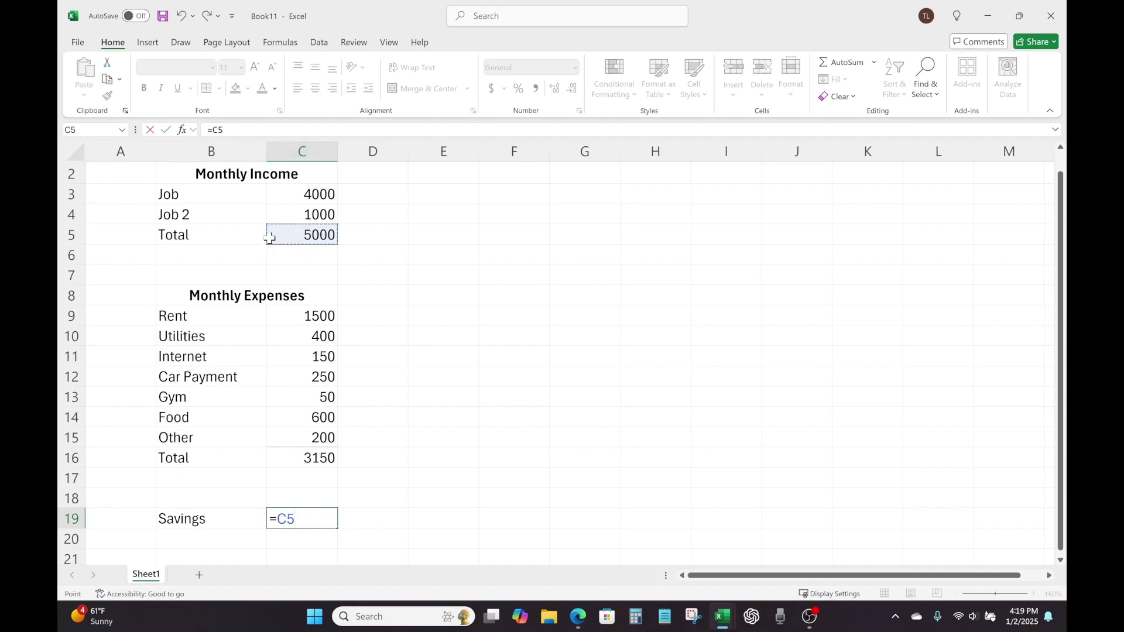
text(-)
click(308, 457)
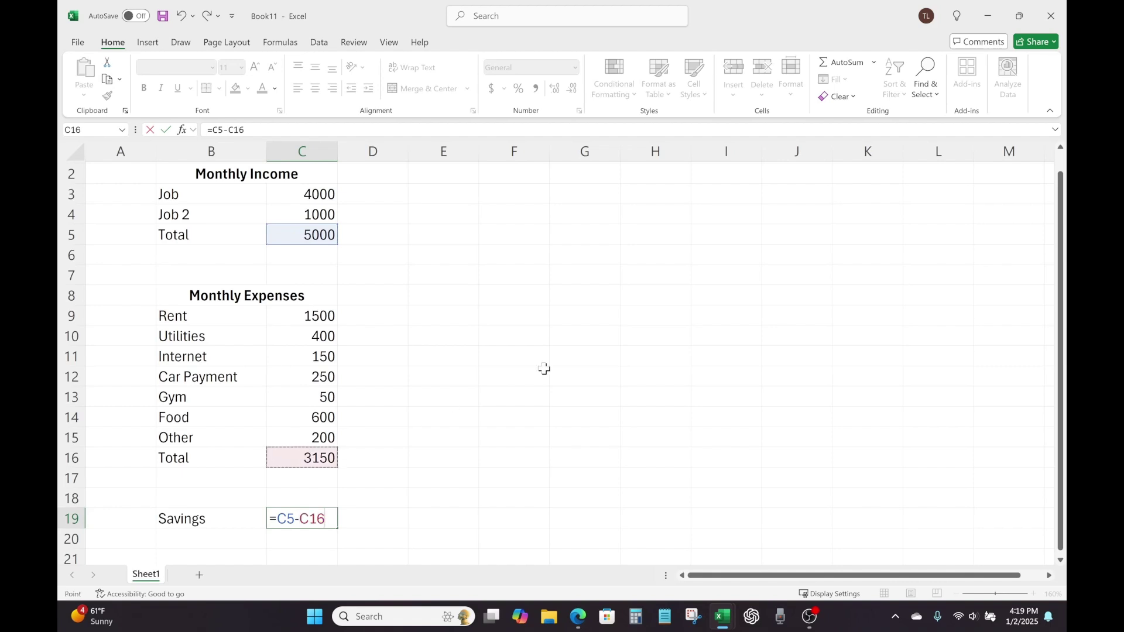
key(Return)
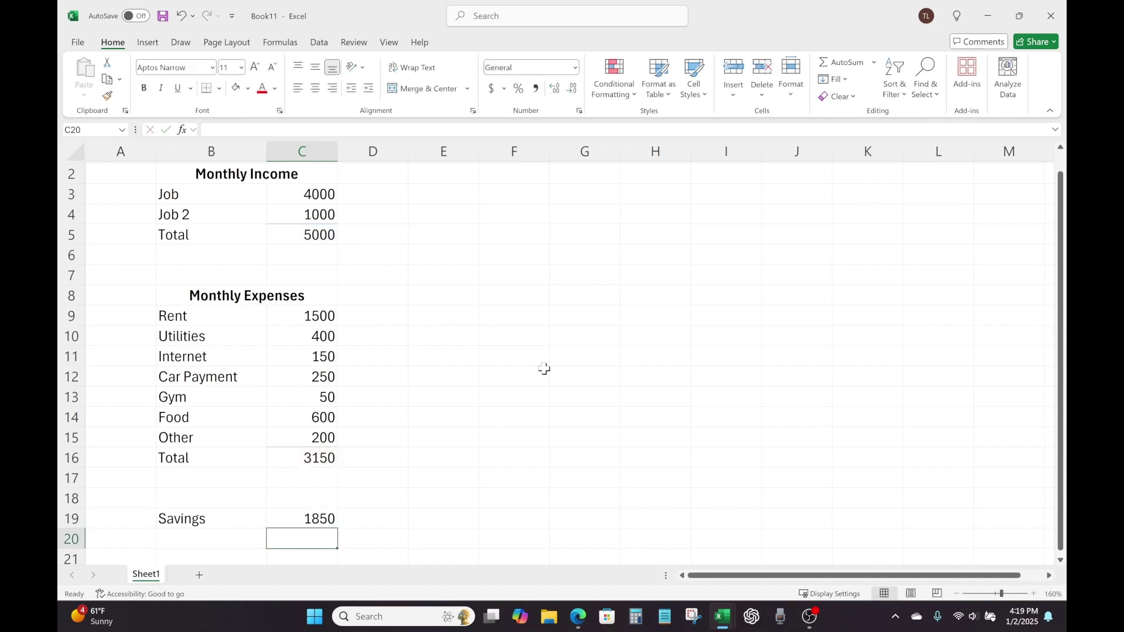
scroll(439, 362, down, 1)
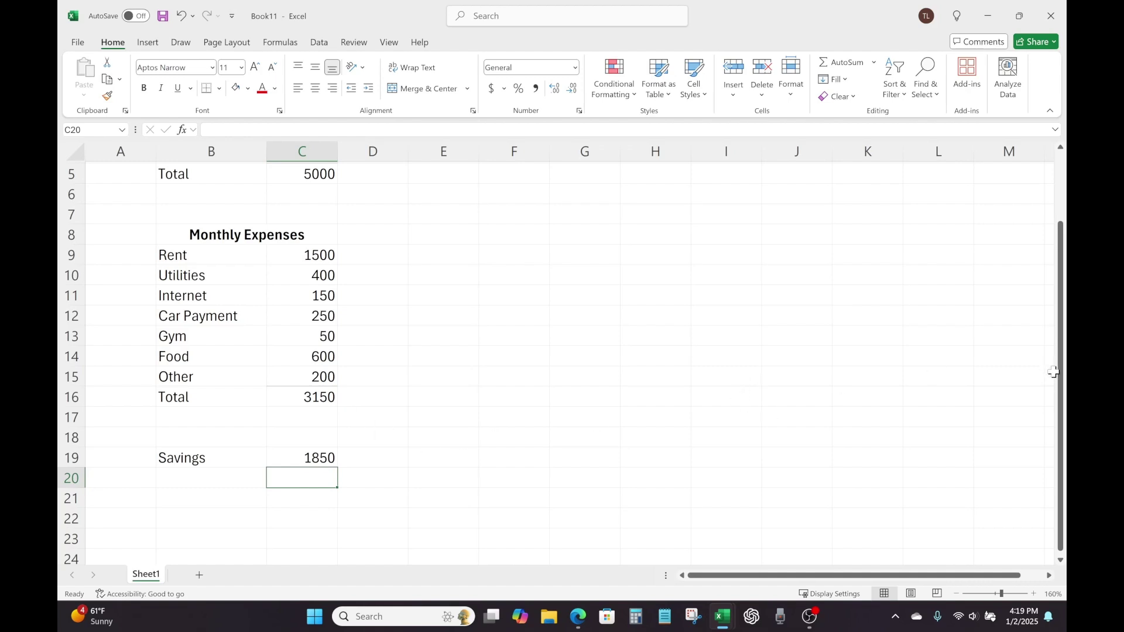
scroll(1062, 374, up, 2)
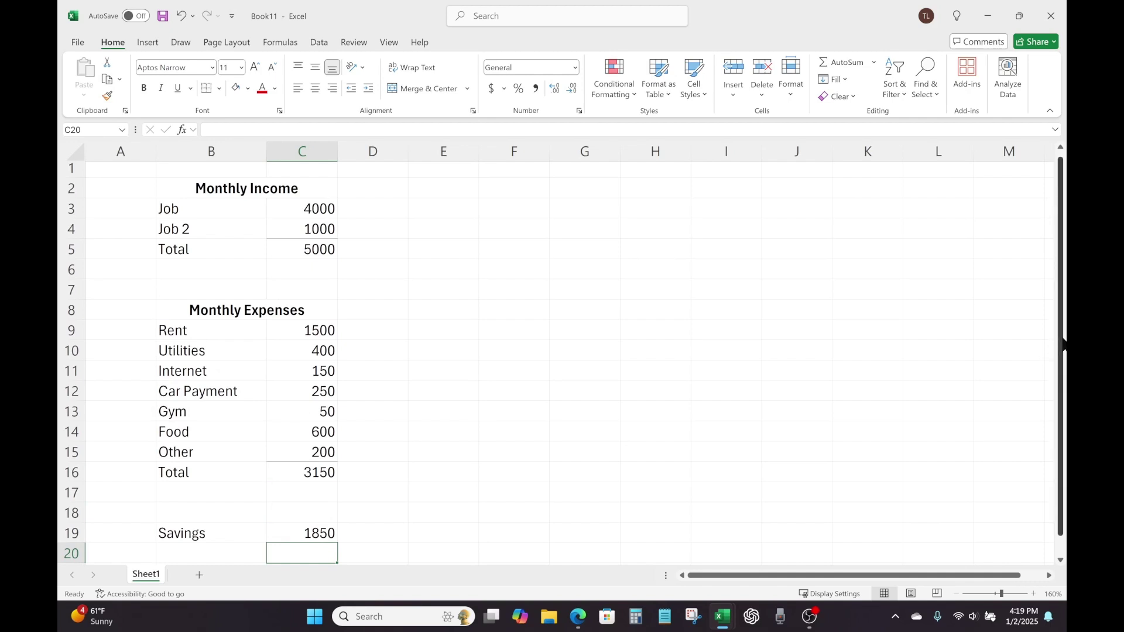
scroll(1060, 364, down, 1)
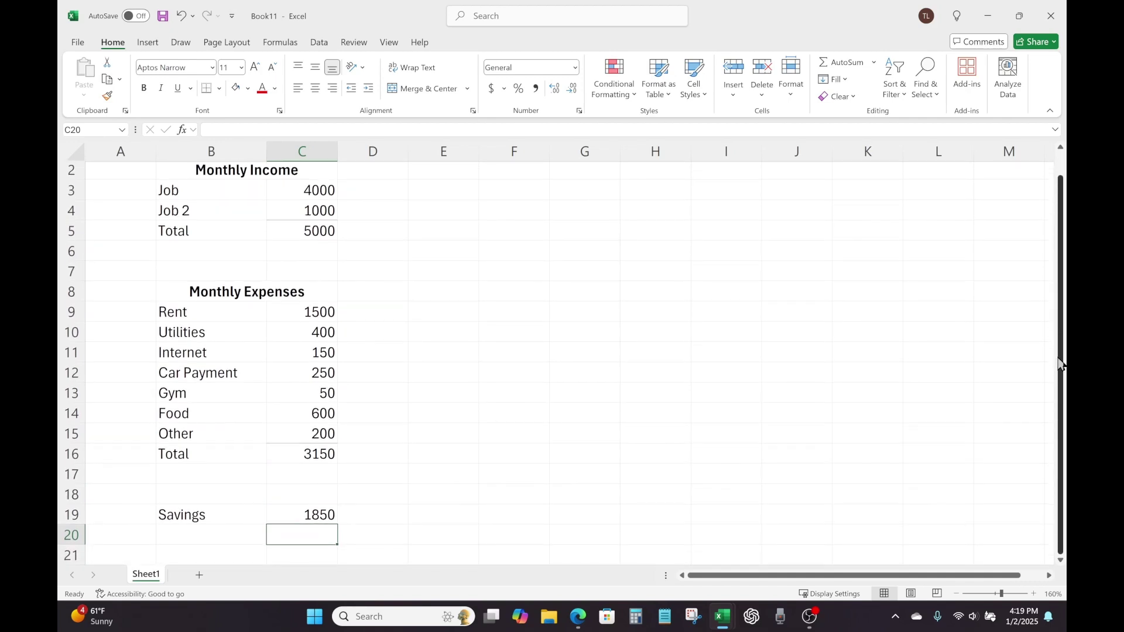
Change Utilities to 450 and check the updated expenses total and savings
click(297, 513)
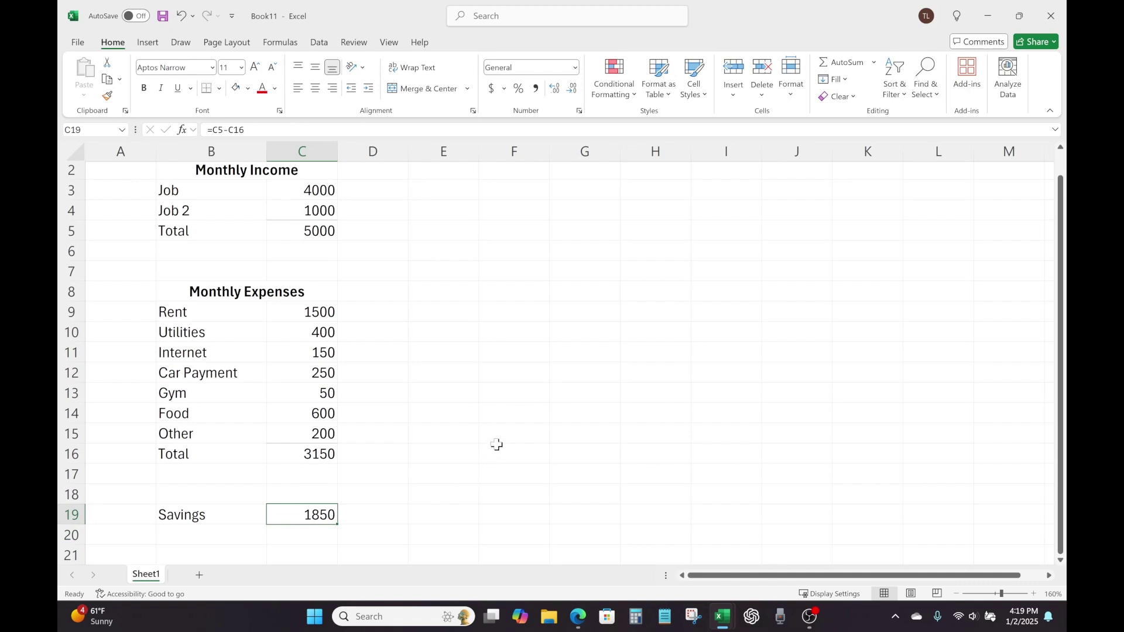
click(315, 331)
text(450)
key(Return)
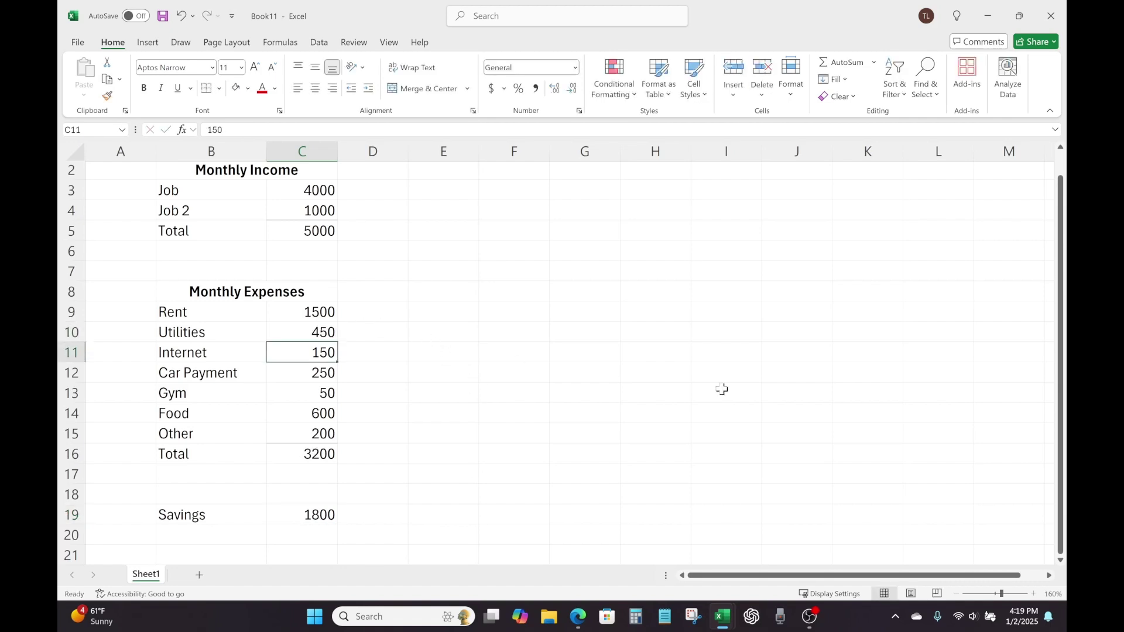
click(325, 454)
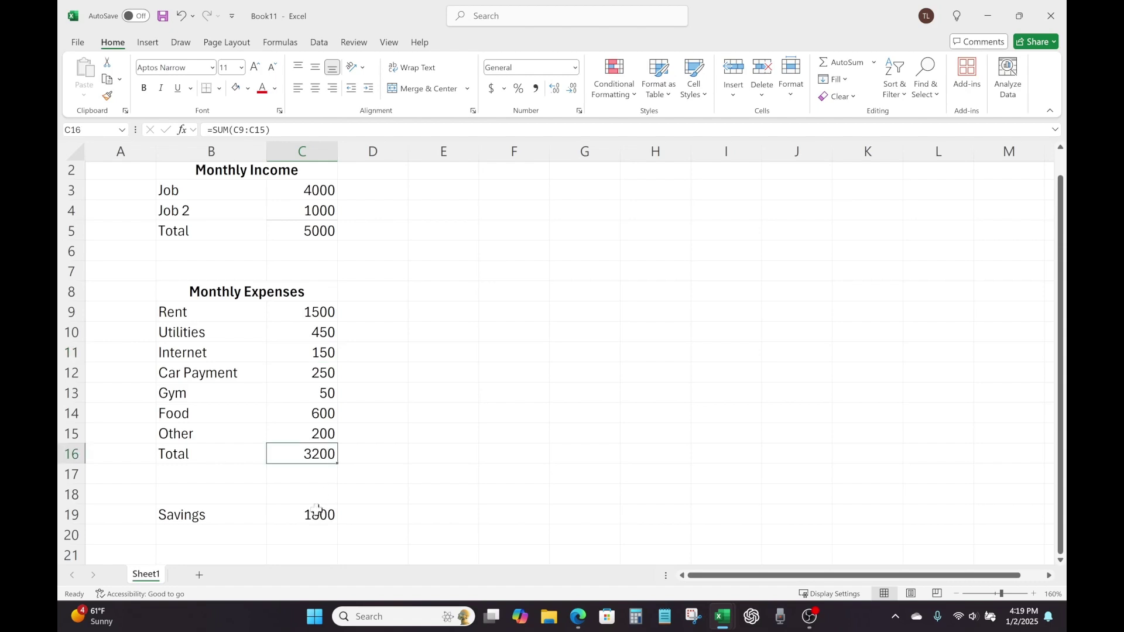
click(314, 513)
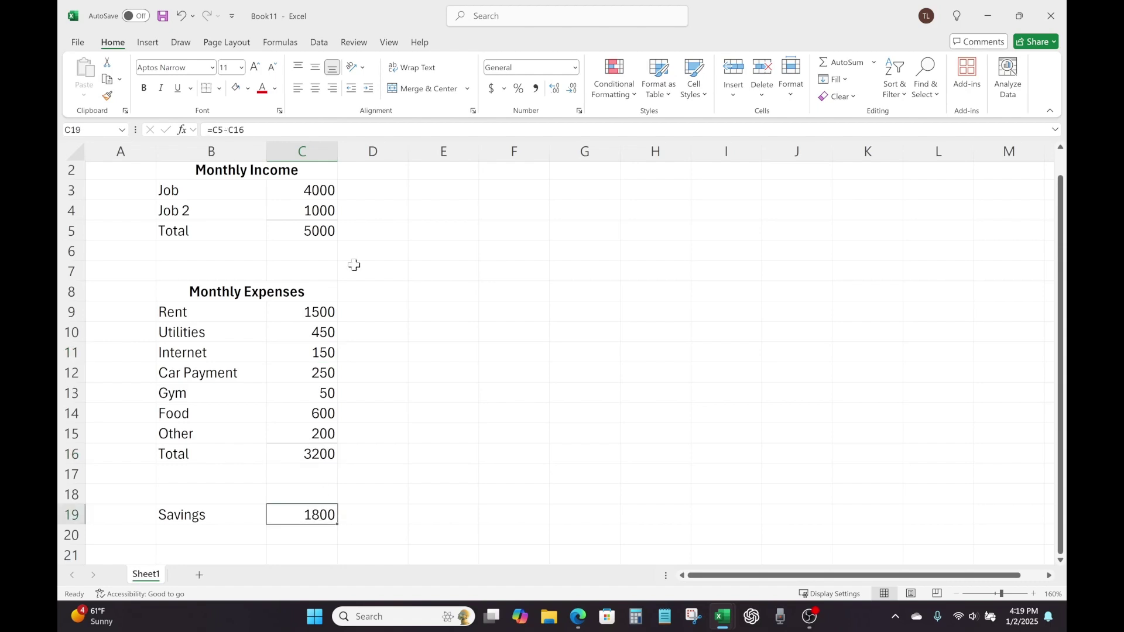
Try Job income at 4500, restore it to 4000, and set Utilities back to 400
click(321, 191)
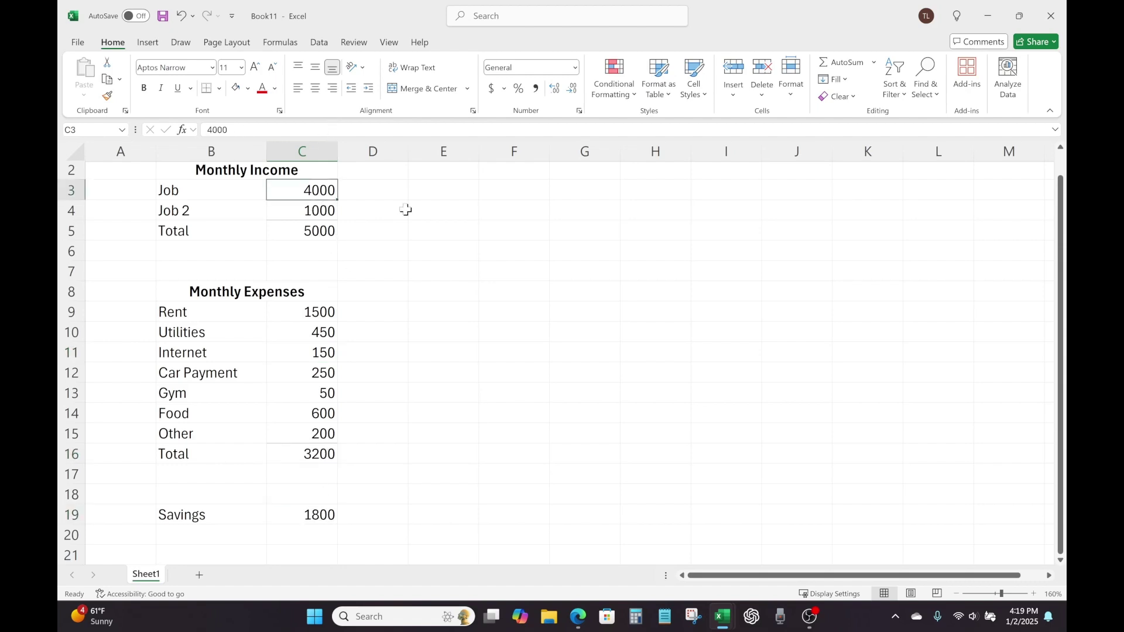
text(4500)
key(Return)
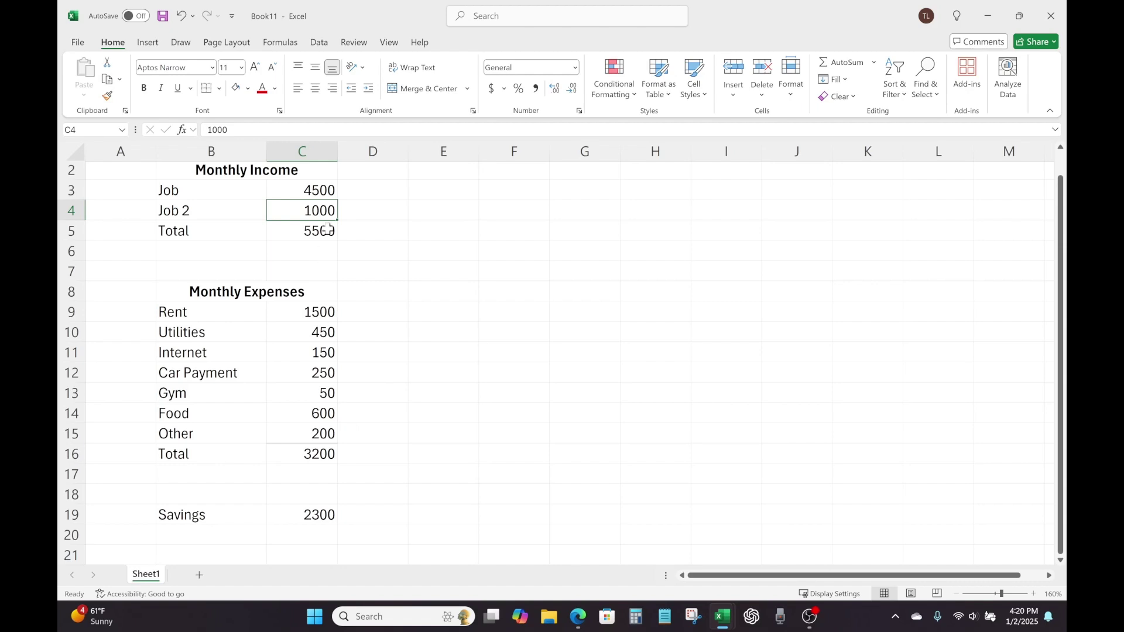
click(326, 187)
text(4000)
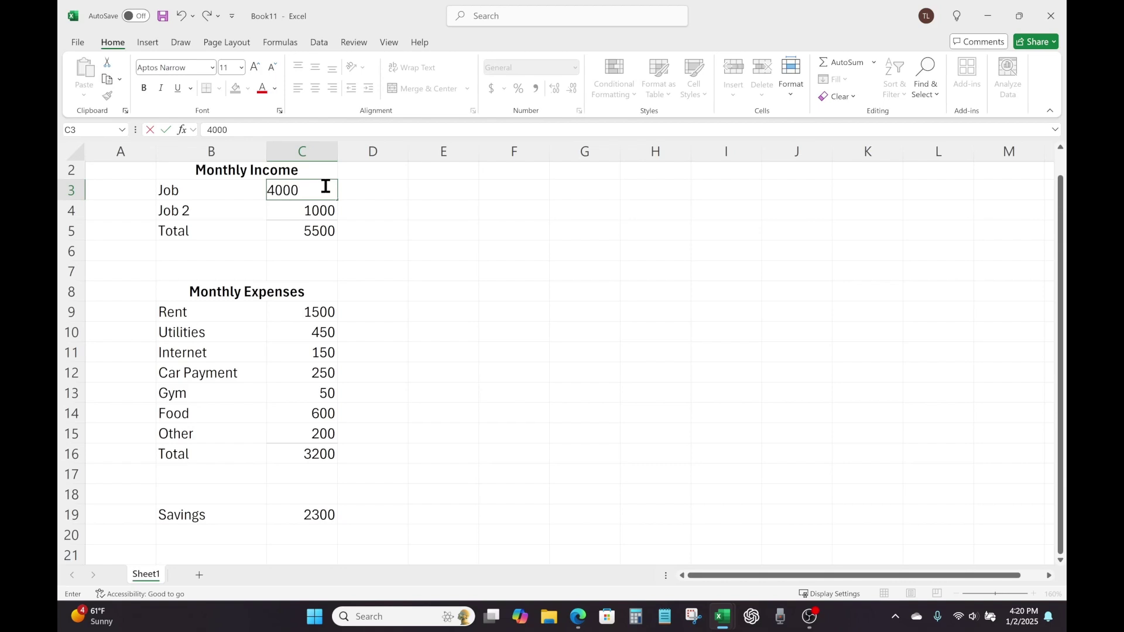
key(Return)
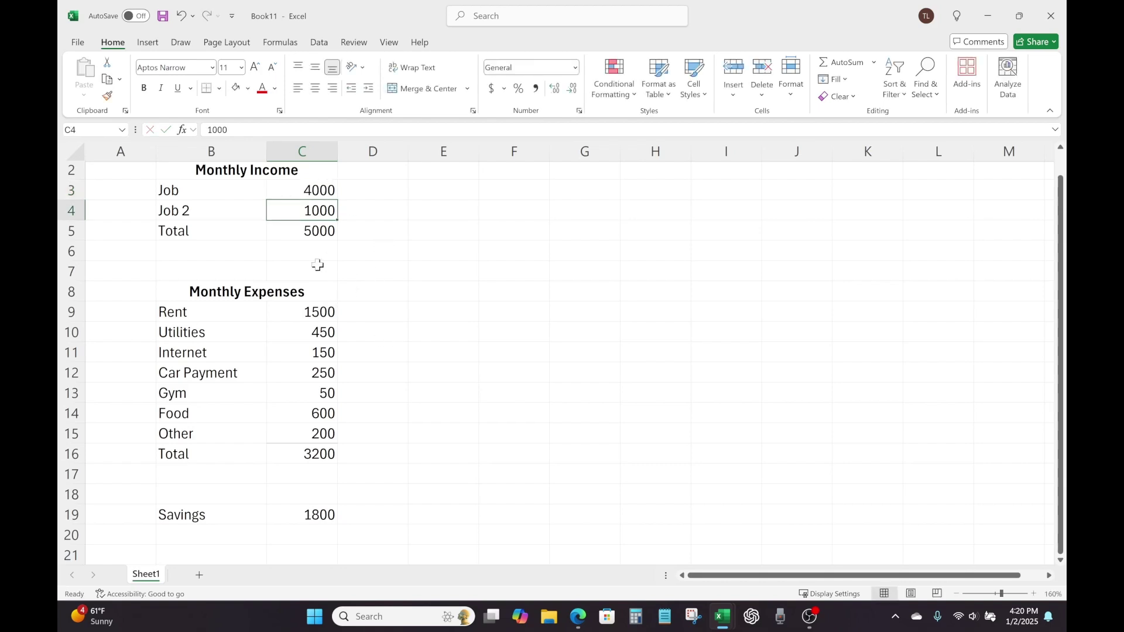
click(319, 334)
text(400)
key(Return)
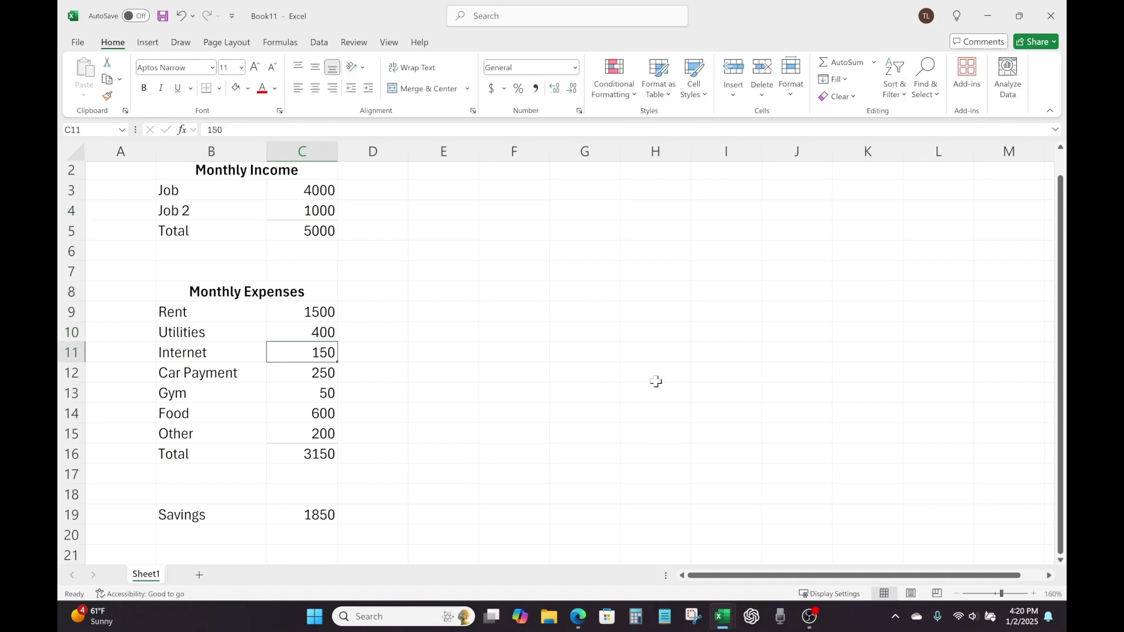
Make the Savings label and its 1850 amount in B19:C19 bold
scroll(597, 303, down, 2)
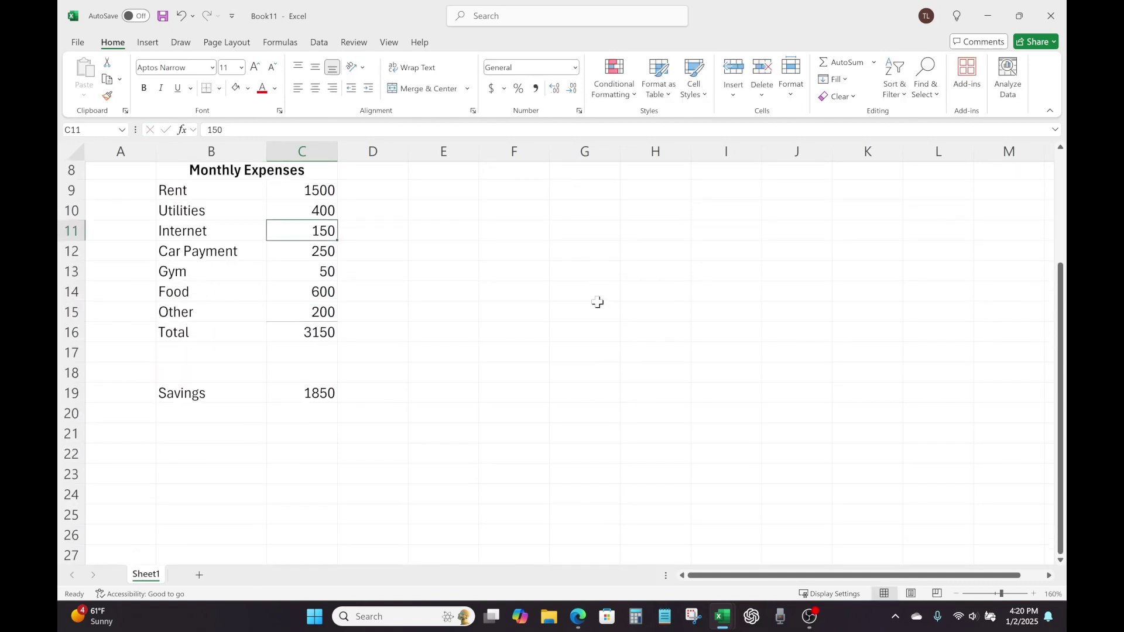
scroll(597, 302, up, 1)
scroll(597, 302, up, 2)
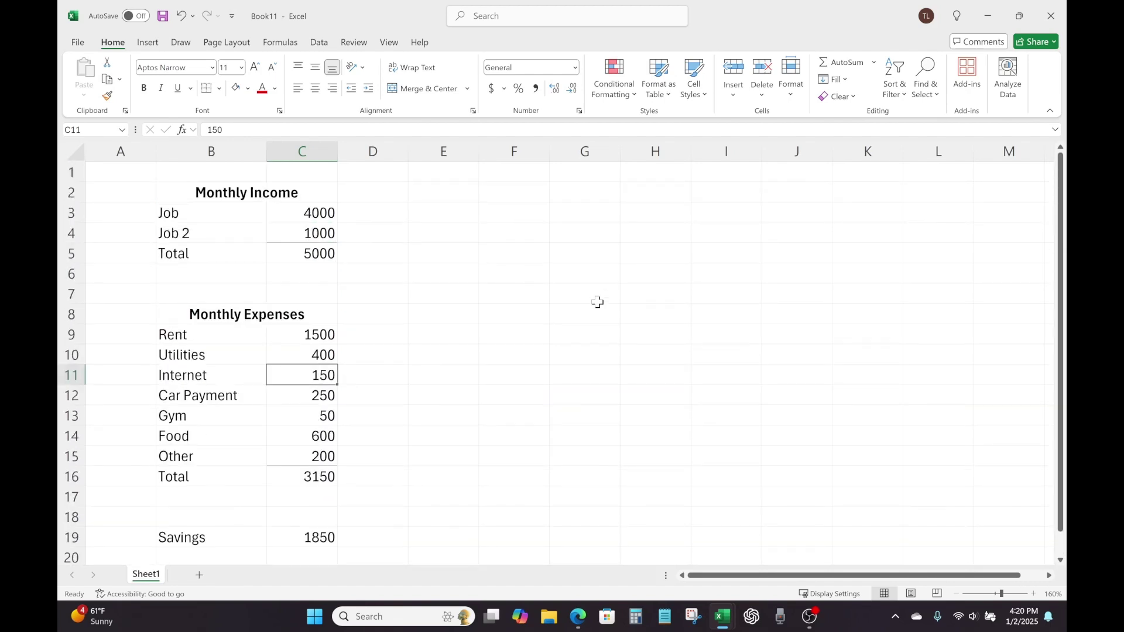
drag(1061, 285, 1058, 309)
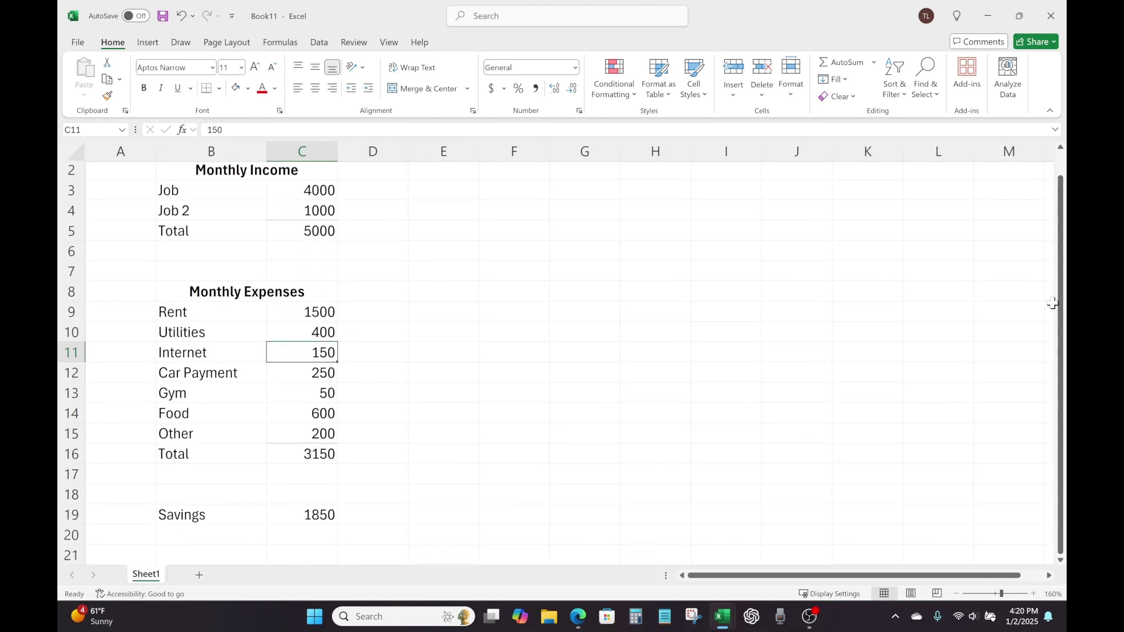
drag(175, 515, 294, 515)
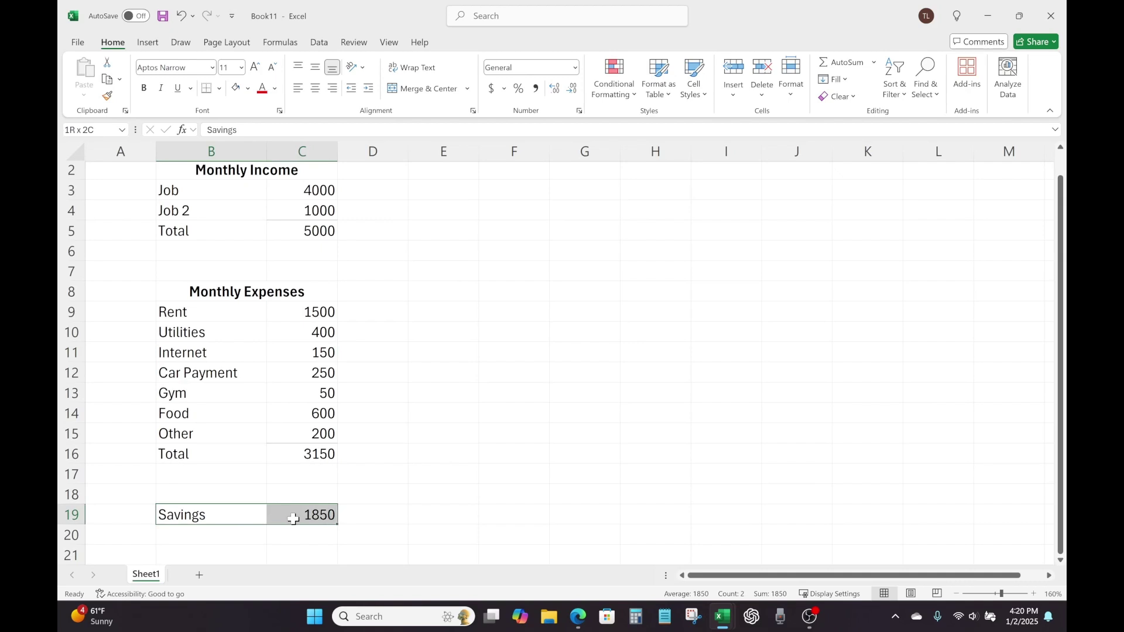
click(143, 87)
click(629, 349)
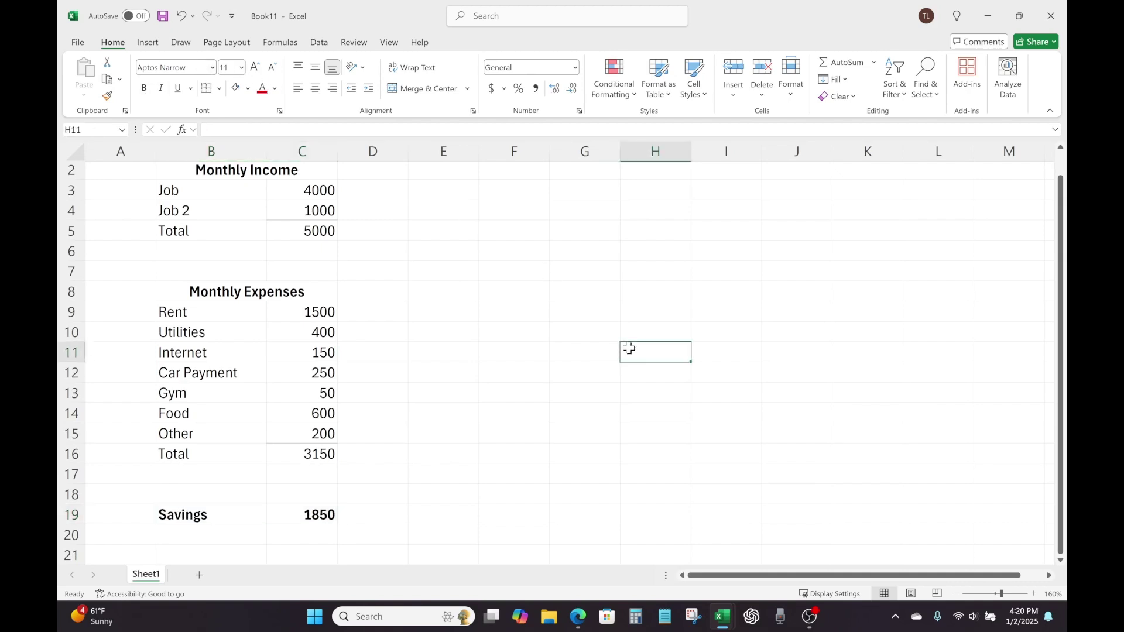
scroll(1062, 349, up, 1)
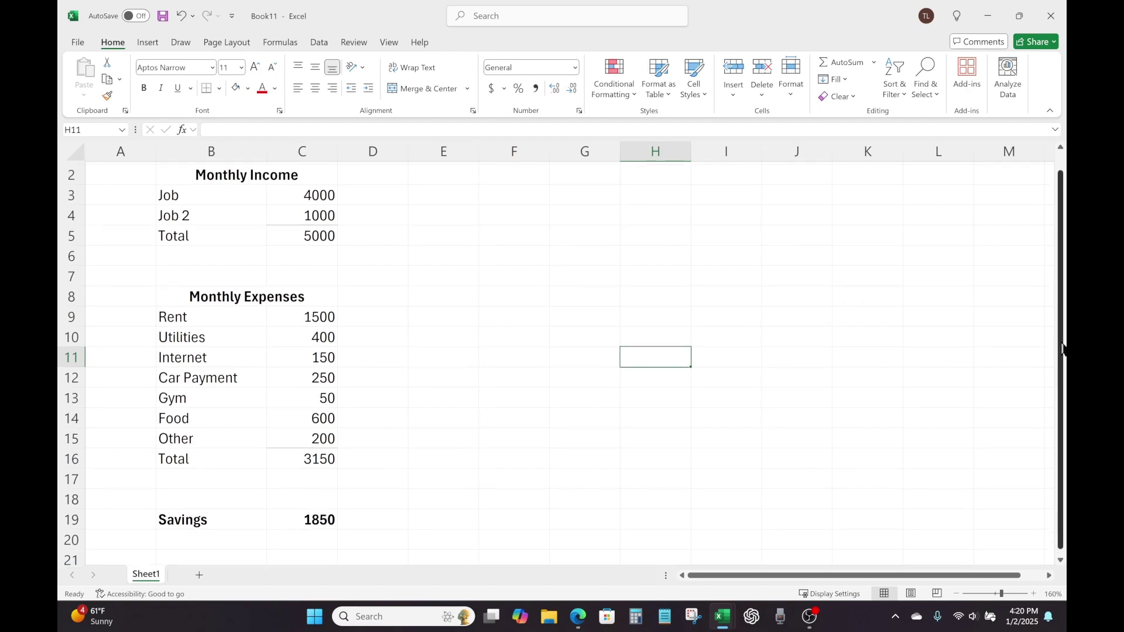
Format income amounts C3:C5 as Accounting dollars ($4,000.00, $1,000.00, $5,000.00) and widen column C
drag(1062, 348, 1065, 330)
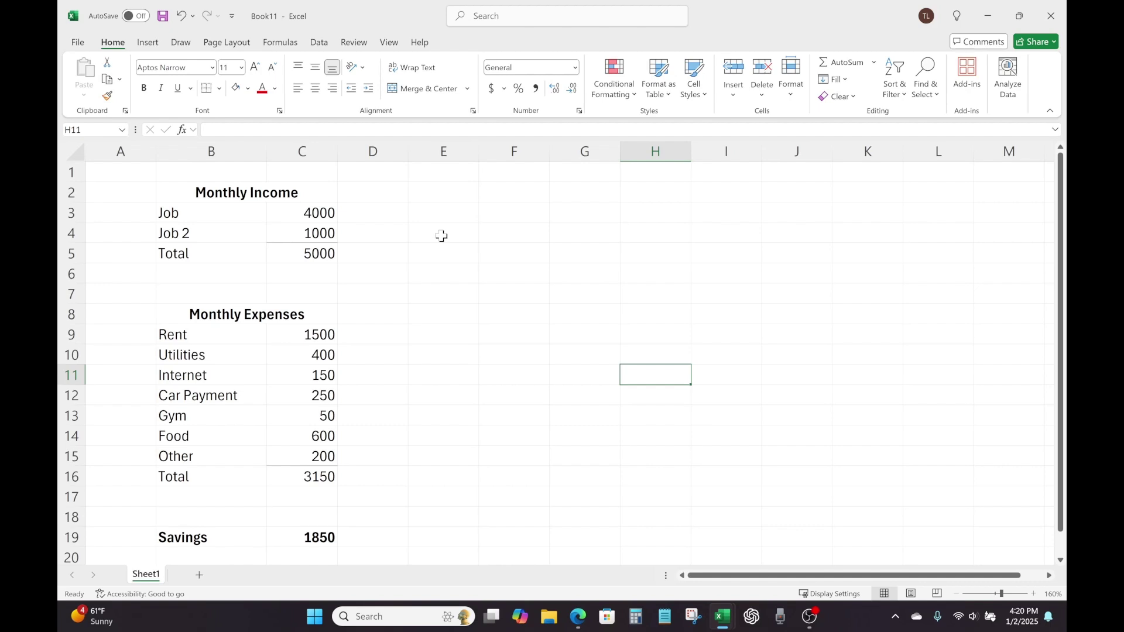
click(322, 208)
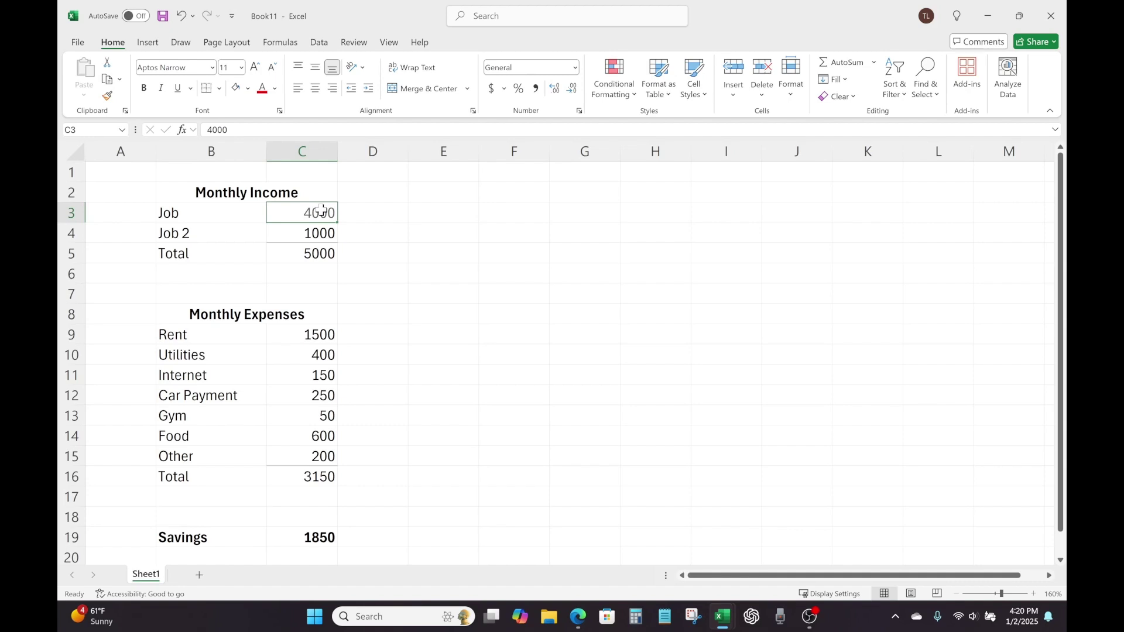
mouse_move(321, 209)
mouse_down()
mouse_move(310, 251)
mouse_move(311, 212)
mouse_up()
click(366, 254)
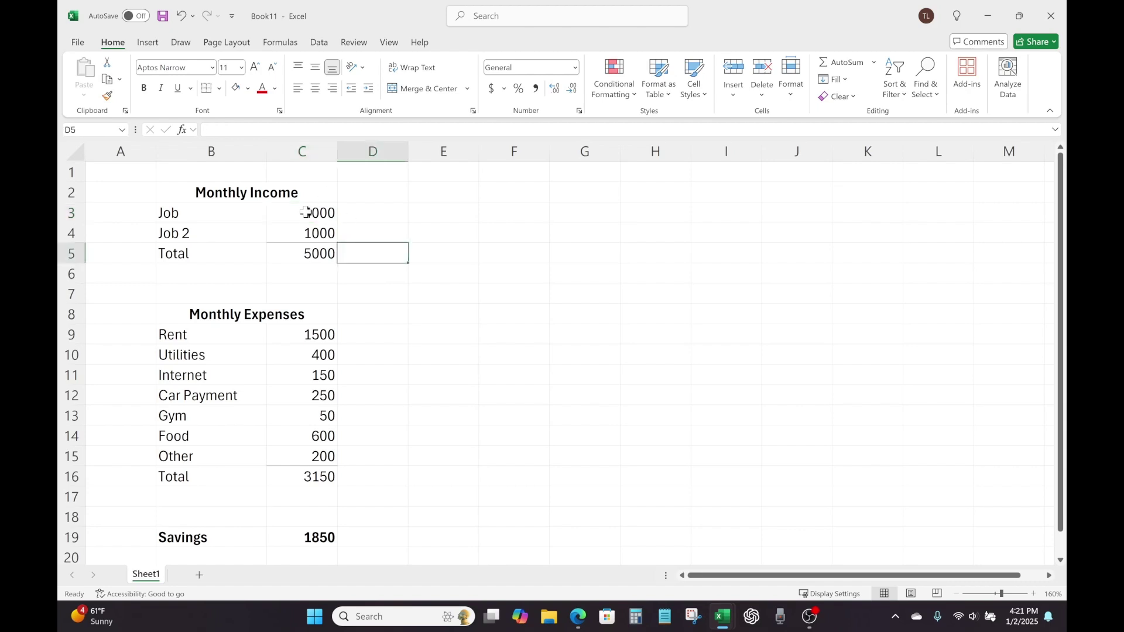
drag(306, 212, 303, 258)
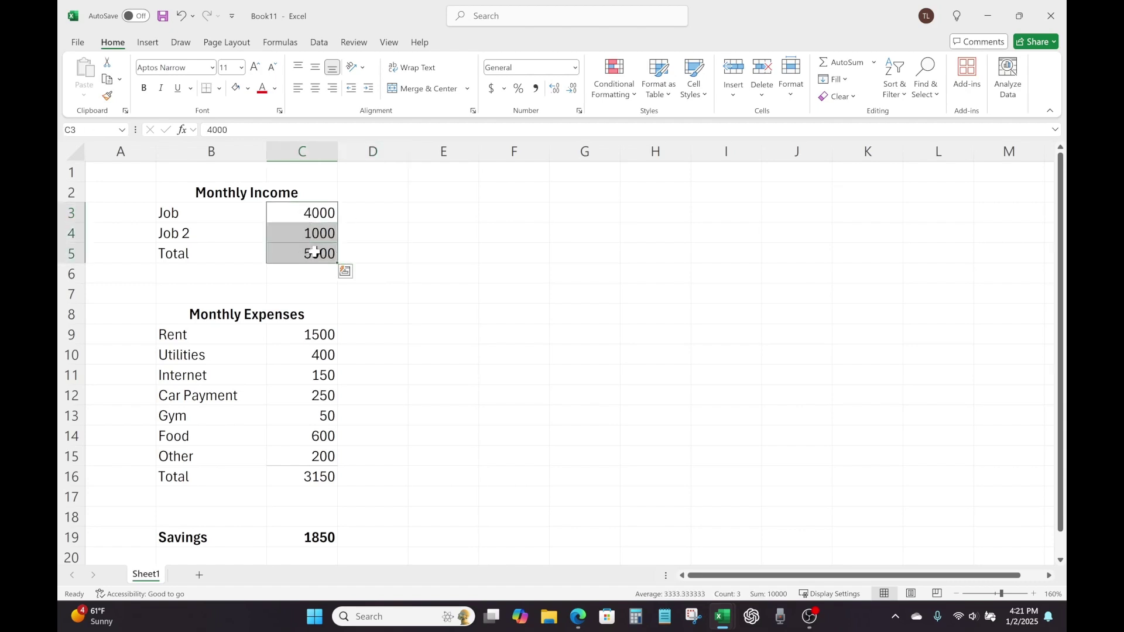
click(345, 270)
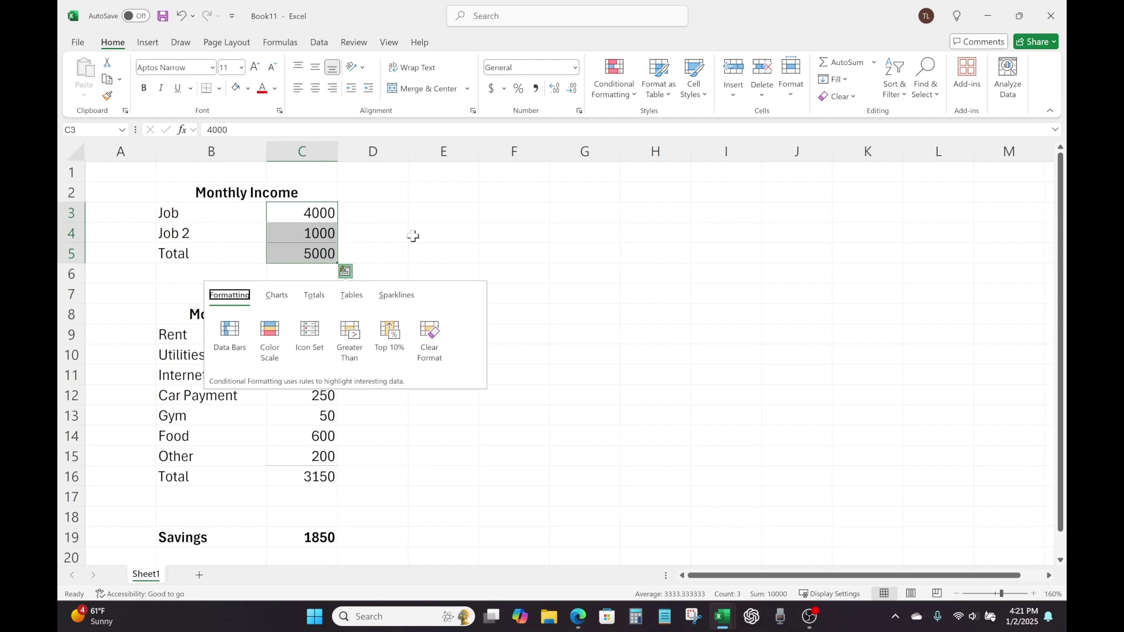
click(467, 247)
click(315, 209)
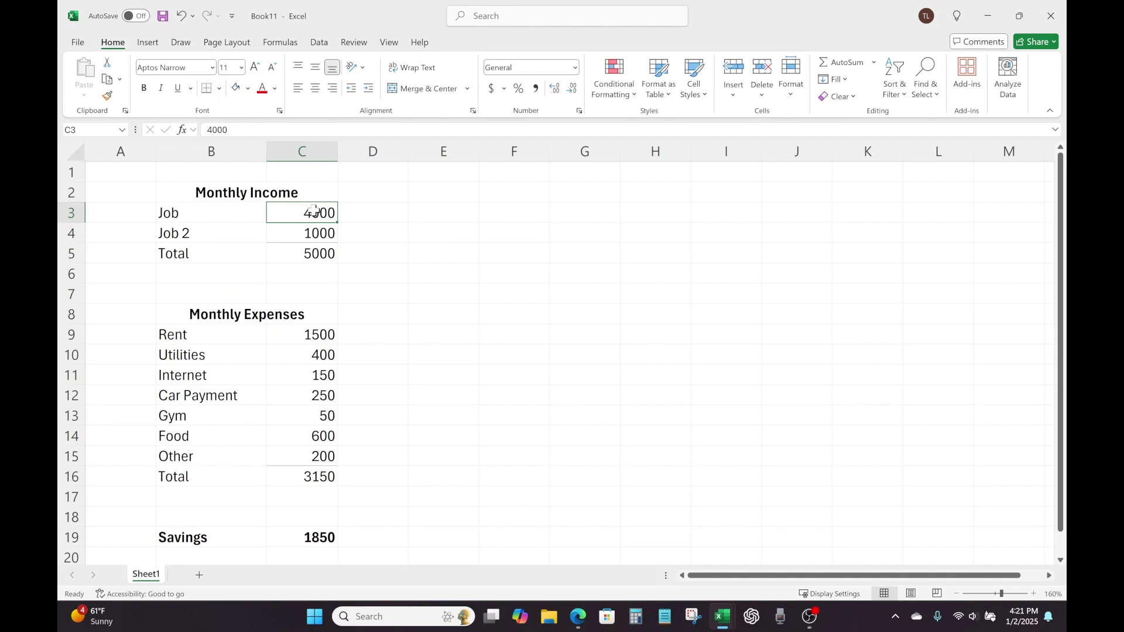
drag(315, 209, 308, 253)
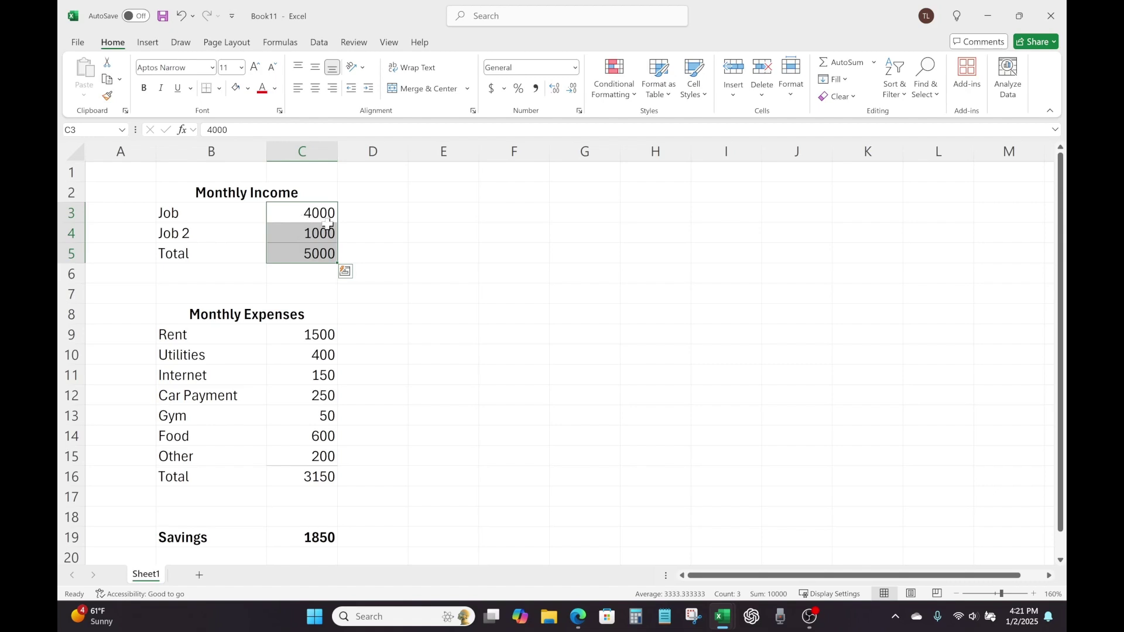
click(491, 88)
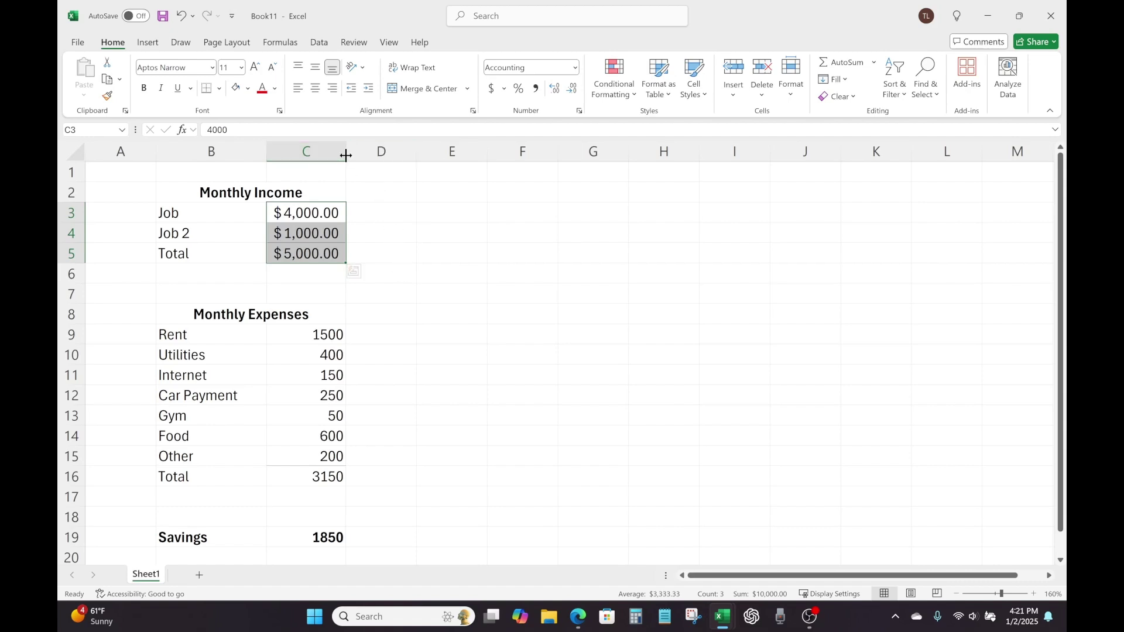
drag(346, 155, 360, 157)
Apply Accounting dollar format to expenses C9:C16, from $1,500.00 Rent to the $3,150.00 total
scroll(459, 245, down, 1)
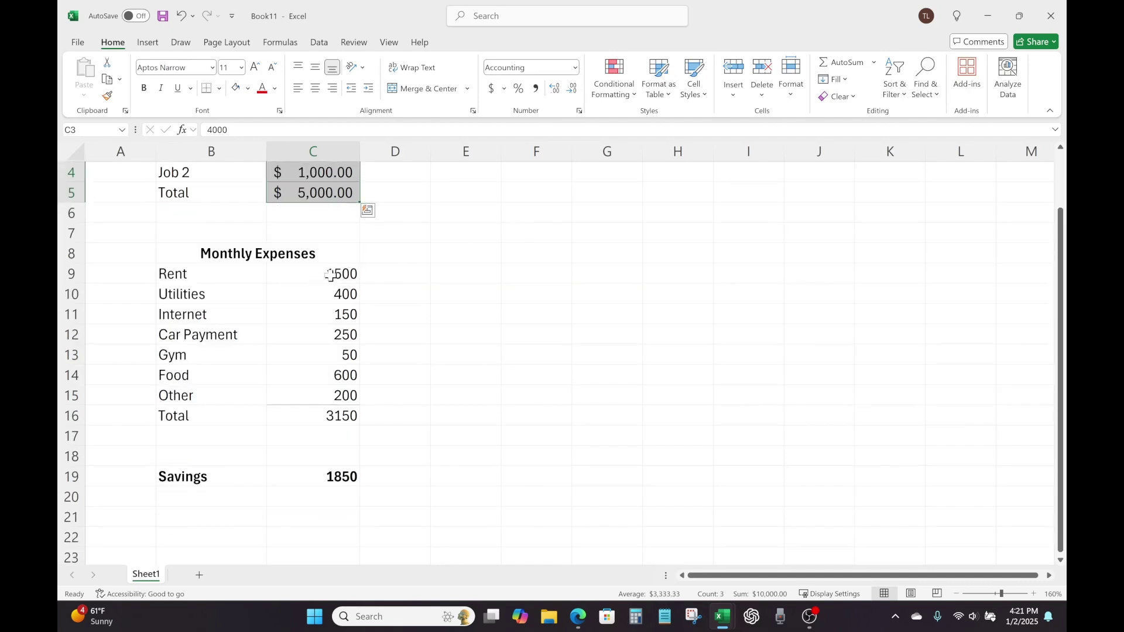
click(331, 275)
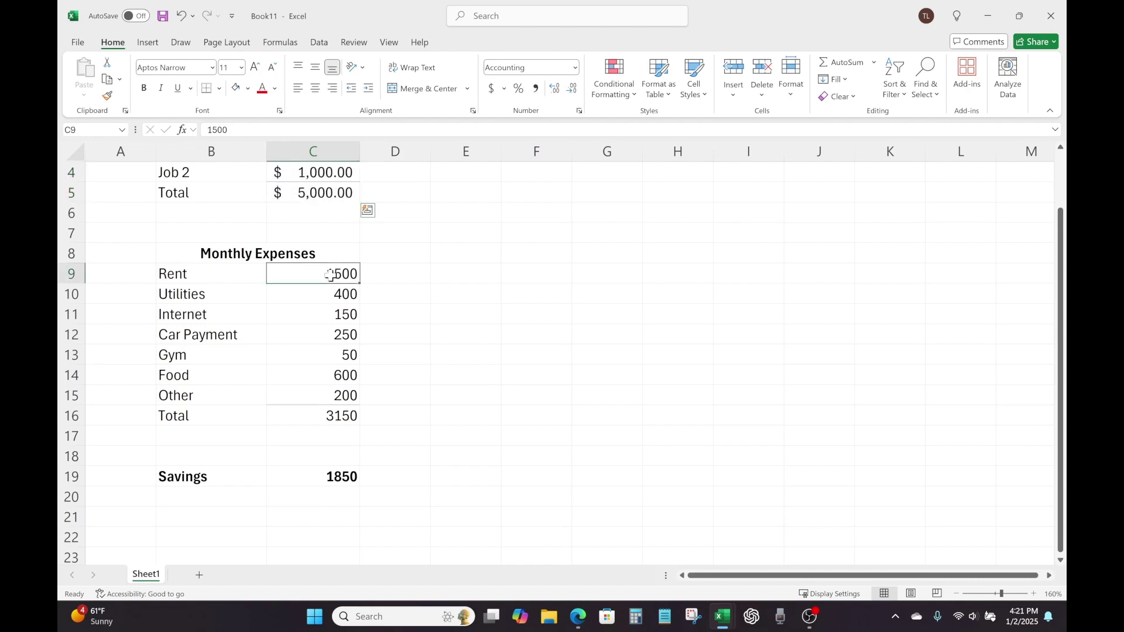
drag(331, 275, 330, 414)
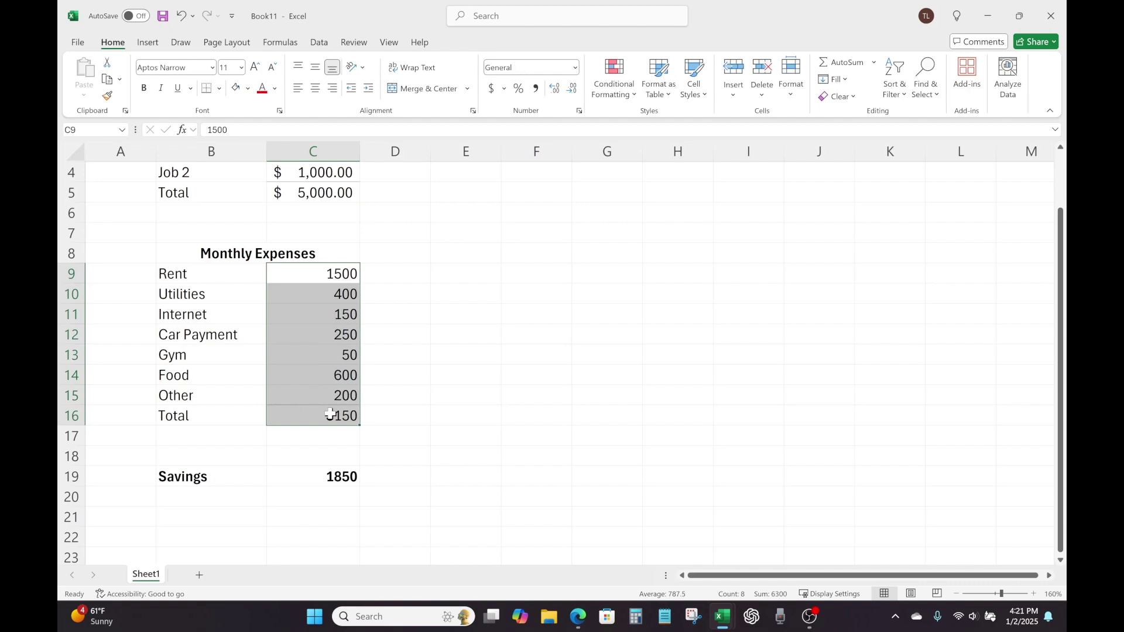
click(493, 88)
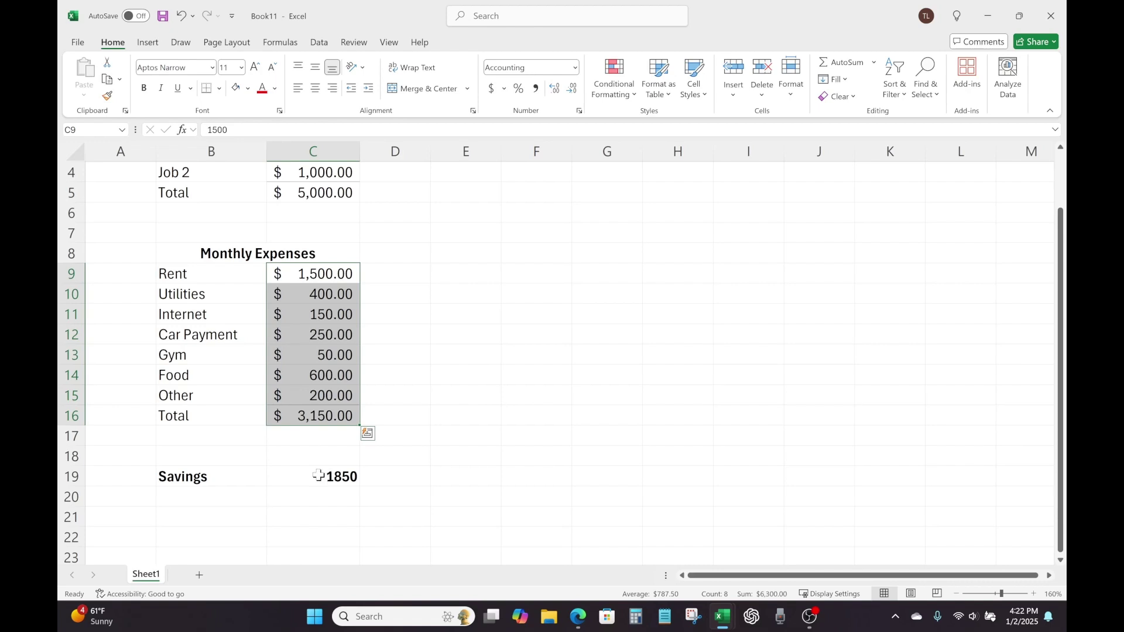
Format the Savings amount in C19 as Accounting so it reads $1,850.00
click(318, 476)
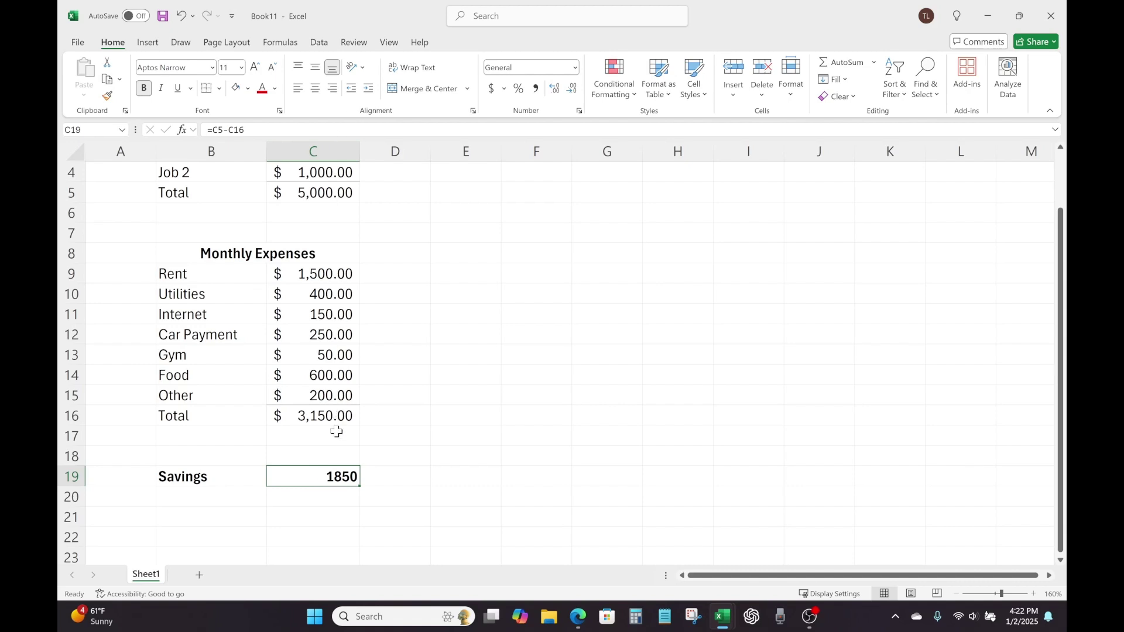
click(492, 88)
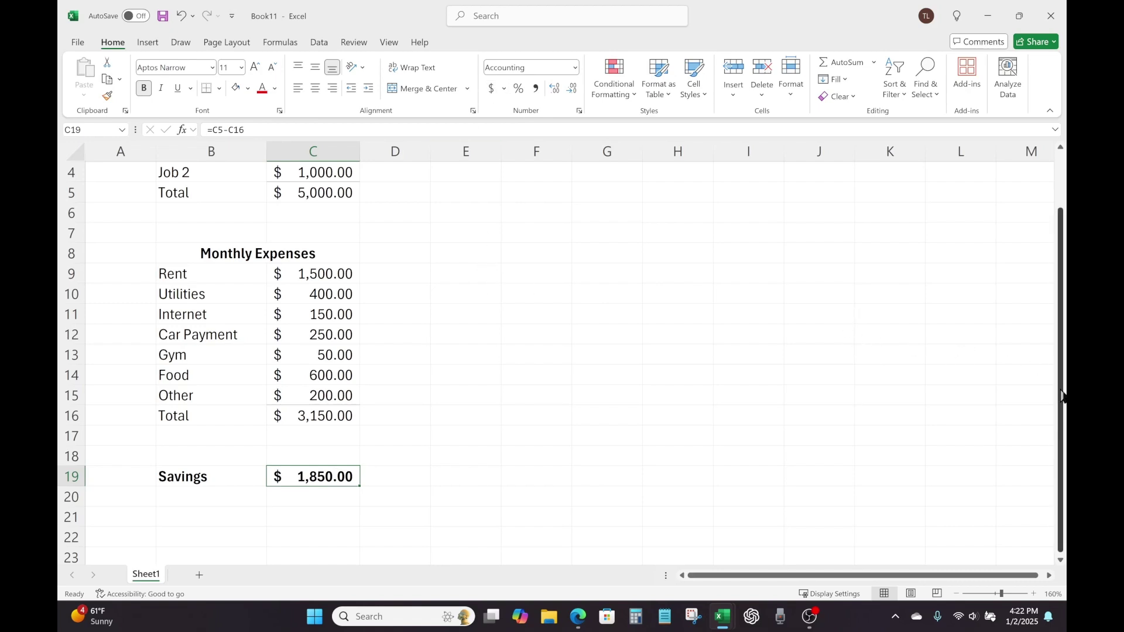
drag(1066, 393, 1062, 346)
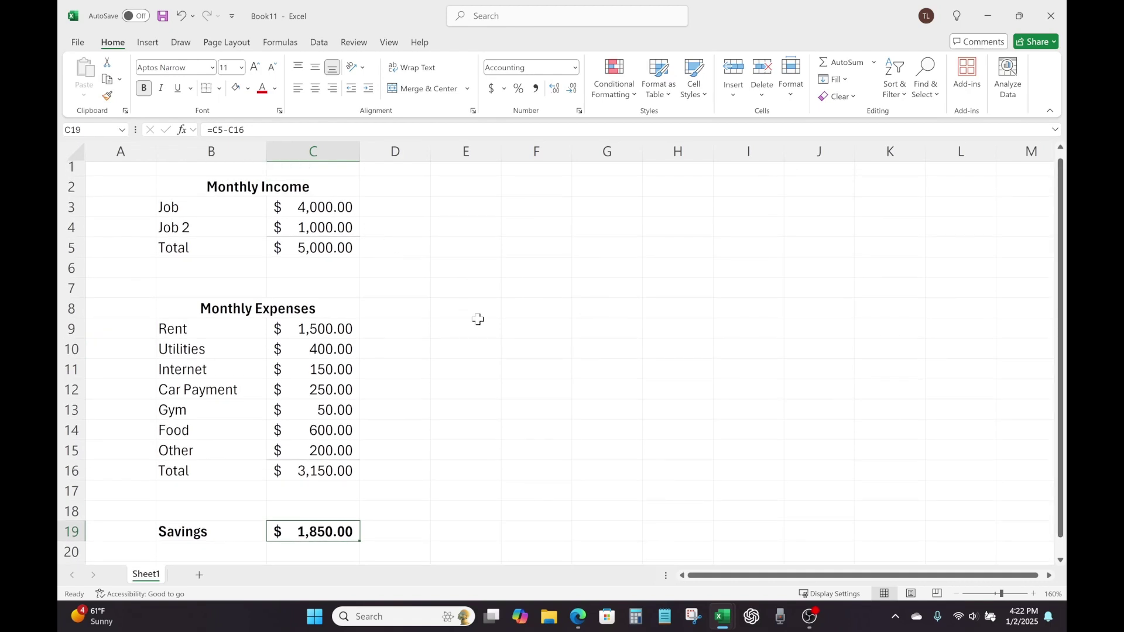
scroll(684, 335, down, 1)
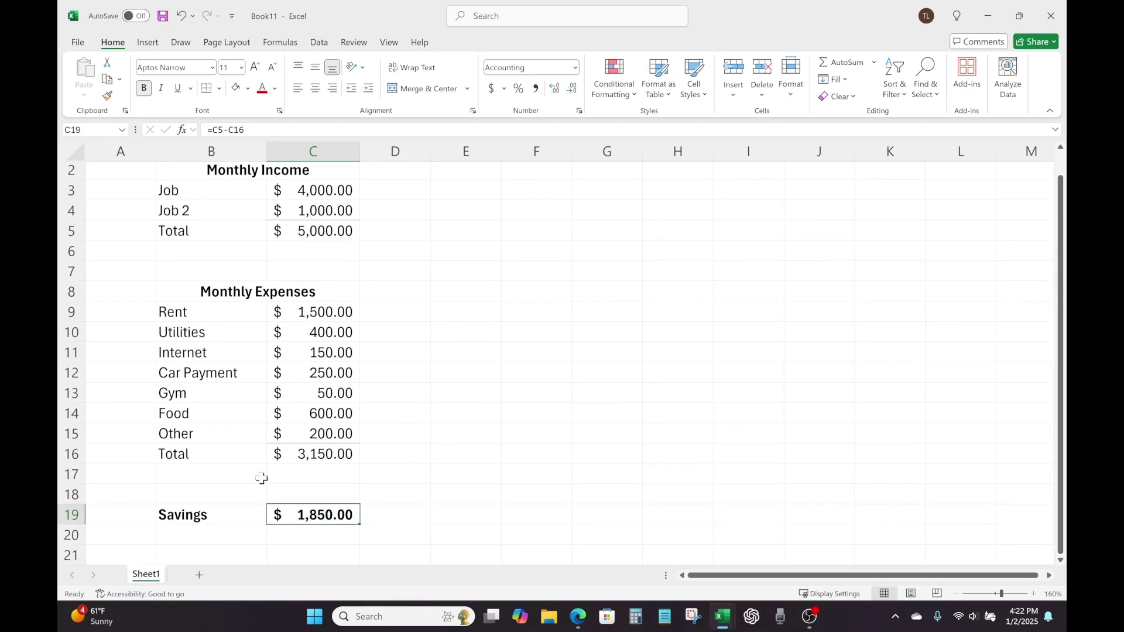
drag(193, 514, 306, 511)
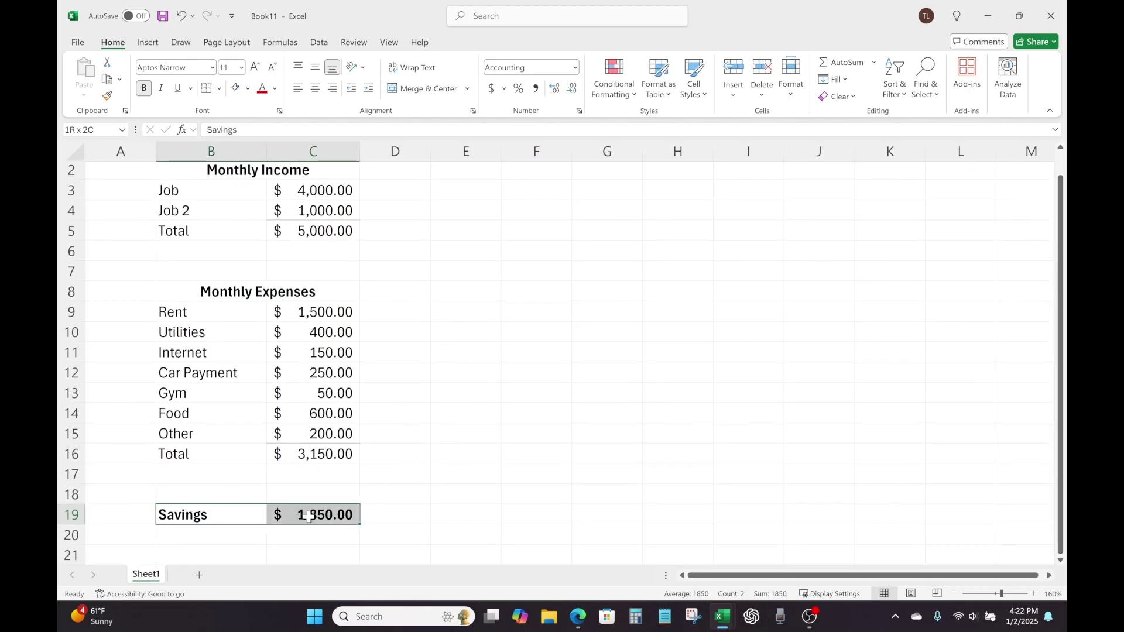
click(544, 412)
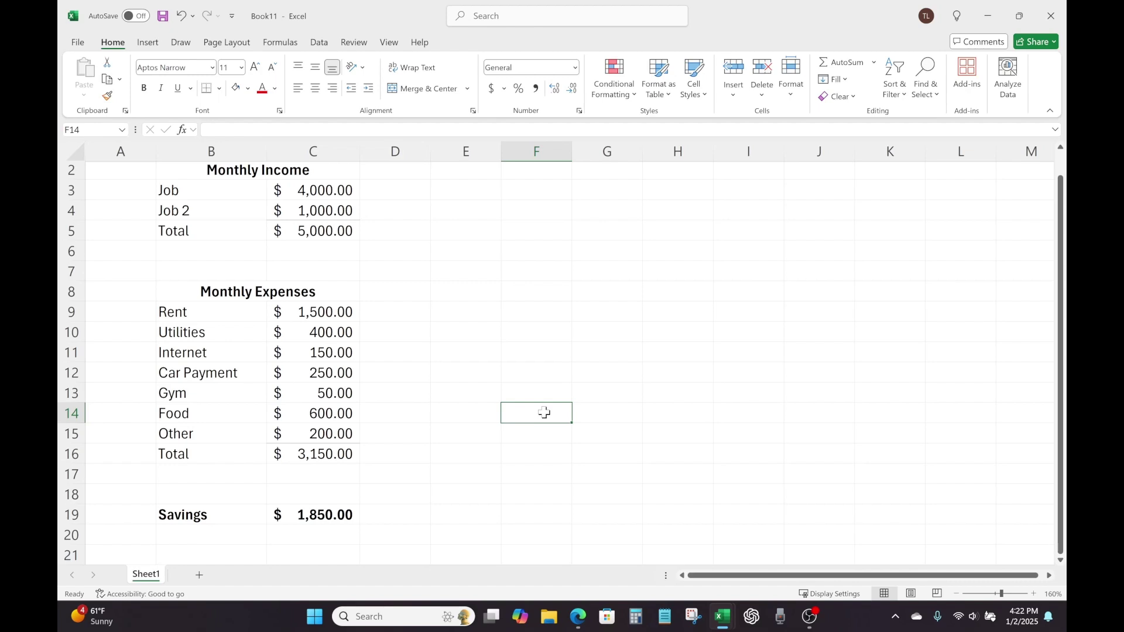